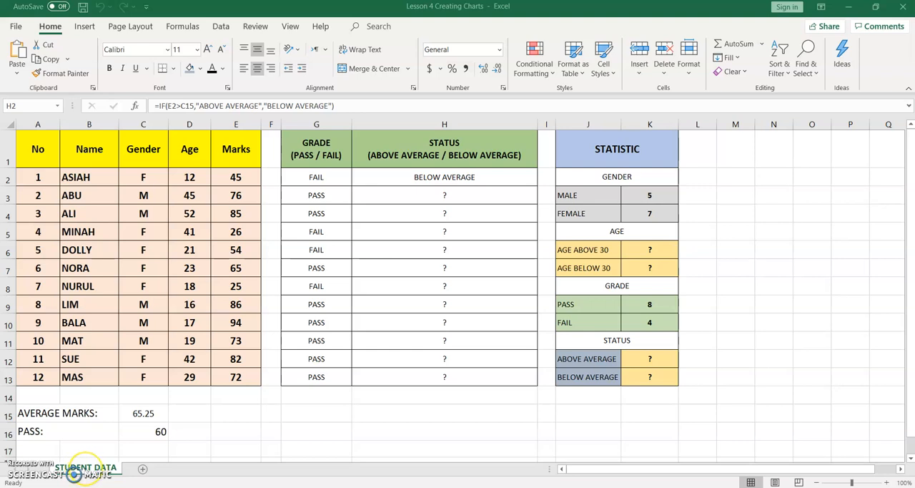
Step: Add a new worksheet with the heading LESSON 4 CREATING CHARTS in A1 and MALE vs FEMALE in A3
{"action": "left_click", "coordinate": [144, 472]}
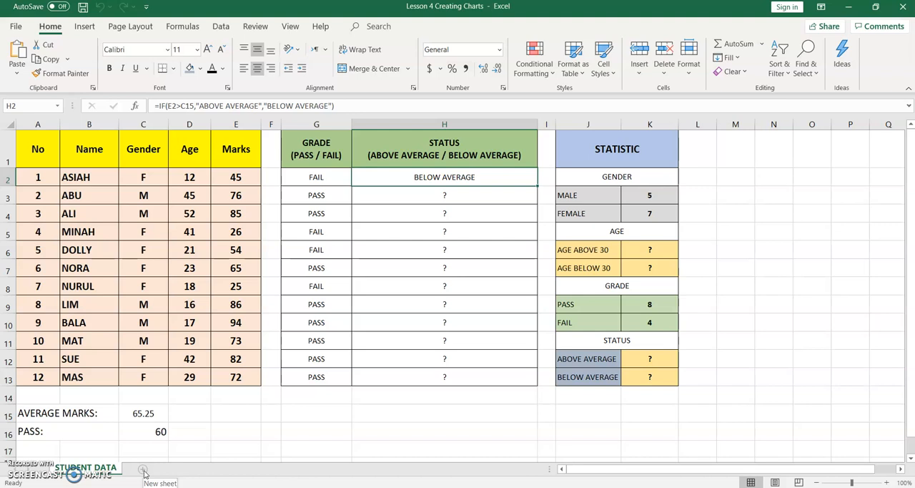
{"action": "left_click", "coordinate": [143, 470]}
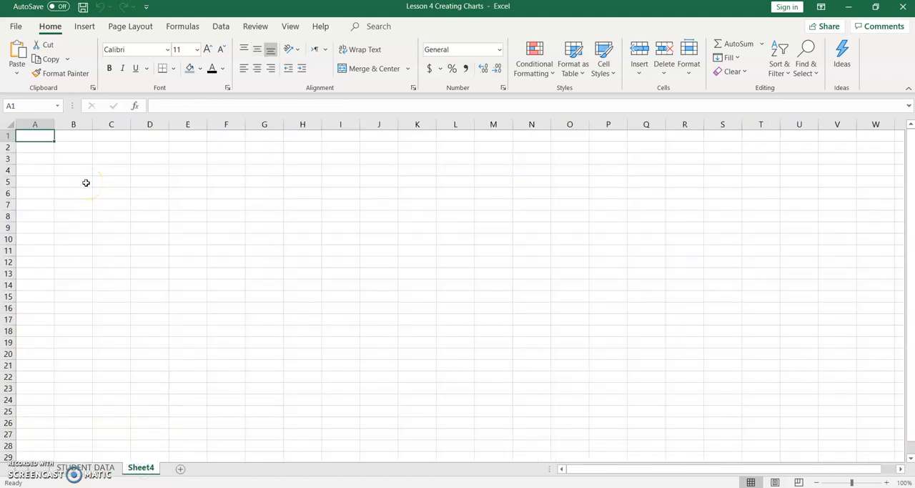
{"action": "type", "text": "LESSON 4 CREATING CHARTS"}
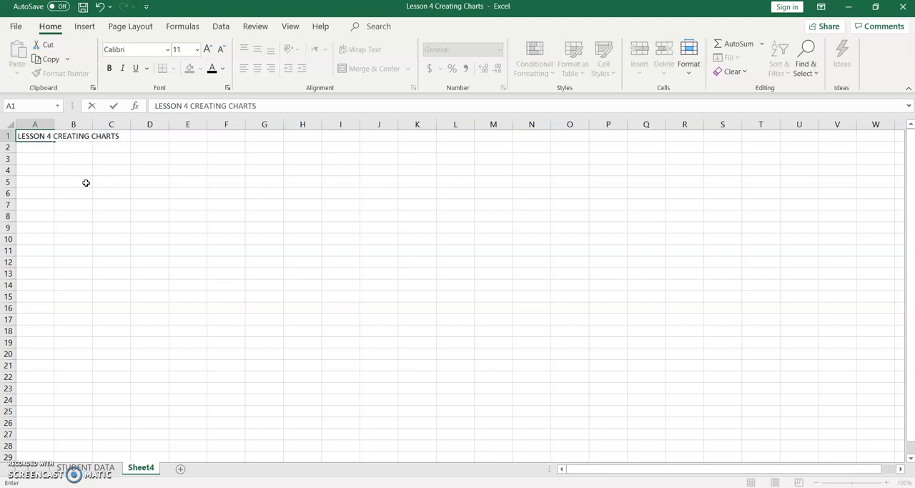
{"action": "left_click", "coordinate": [49, 160]}
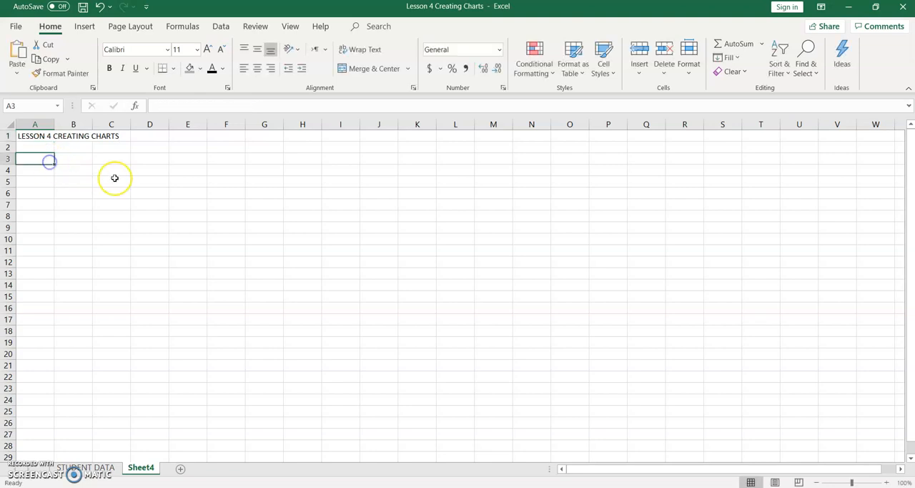
{"action": "type", "text": "MALE vs FEMALE"}
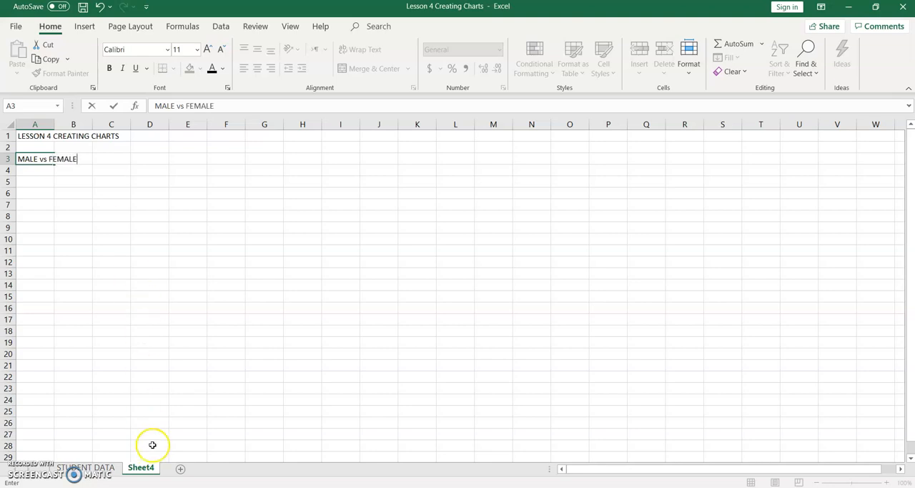
Step: Rename the new worksheet as CHARTS
{"action": "right_click", "coordinate": [147, 468]}
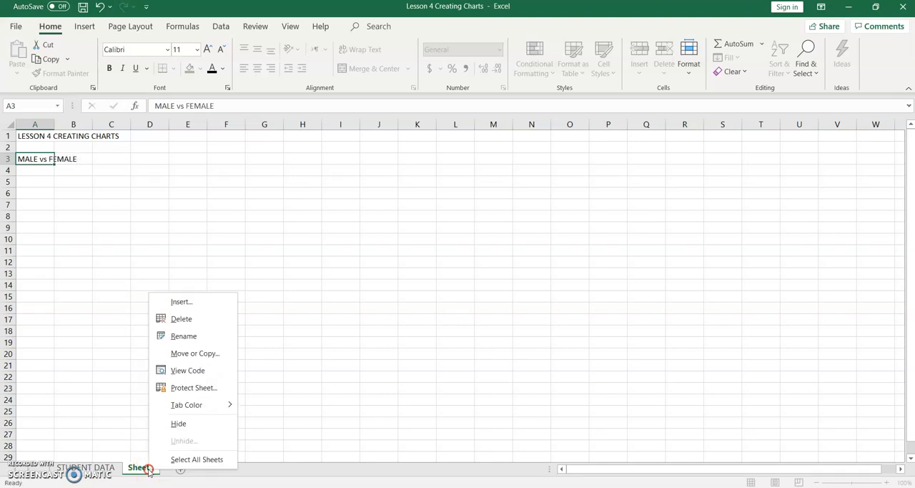
{"action": "left_click", "coordinate": [183, 336]}
{"action": "type", "text": "c"}
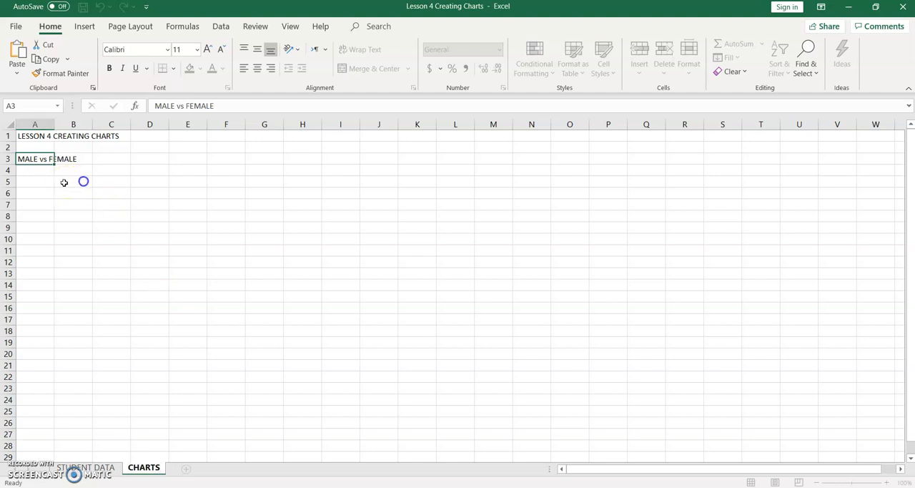
{"action": "left_click", "coordinate": [84, 184]}
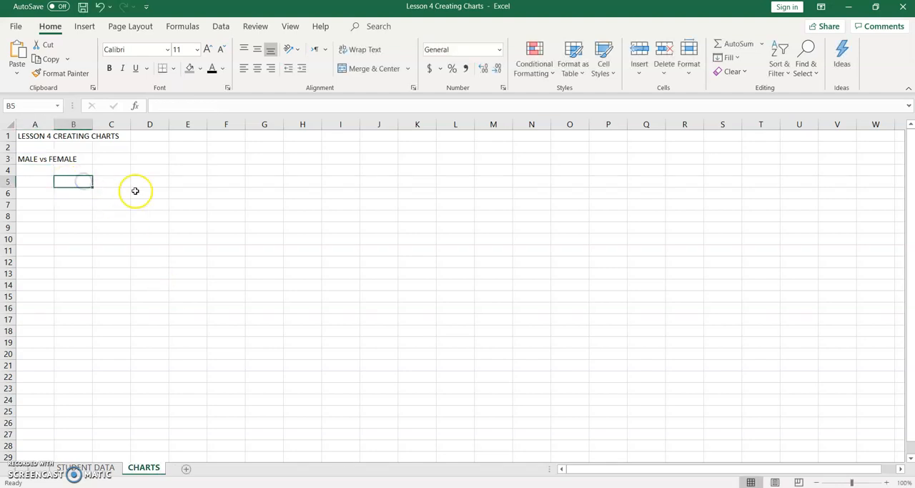
Step: Insert a blank 2-D pie chart and place it just below the MALE vs FEMALE heading
{"action": "left_click", "coordinate": [84, 27]}
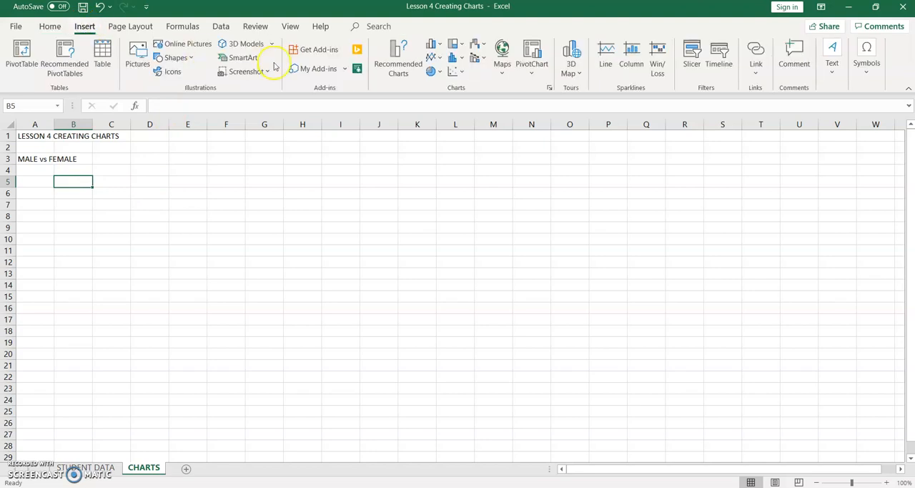
{"action": "left_click", "coordinate": [438, 72]}
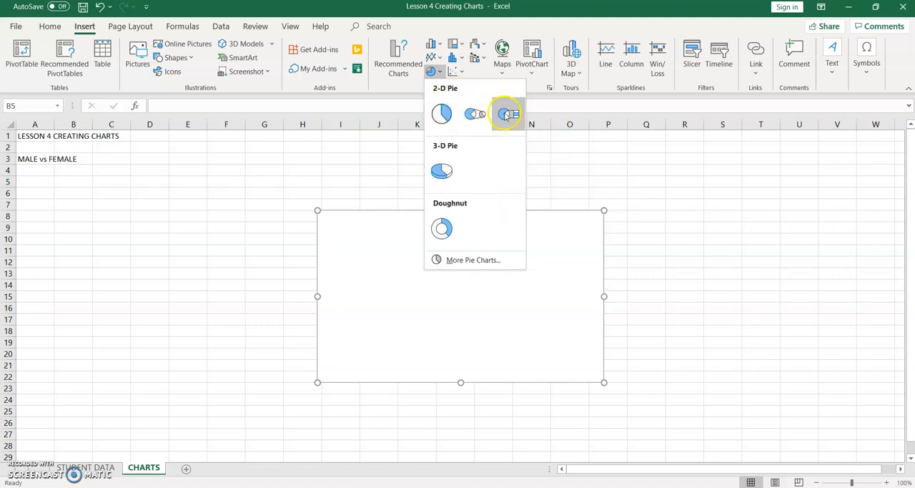
{"action": "left_click", "coordinate": [444, 114]}
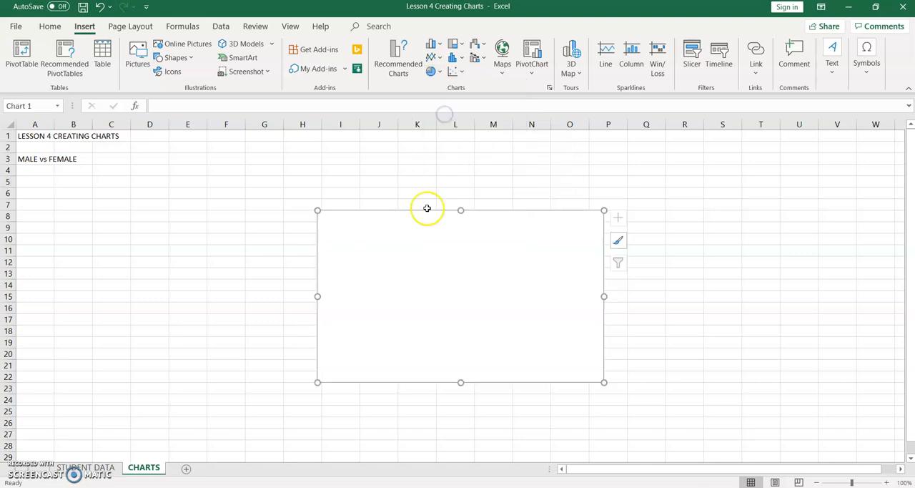
{"action": "left_click_drag", "start_coordinate": [424, 221], "coordinate": [142, 183]}
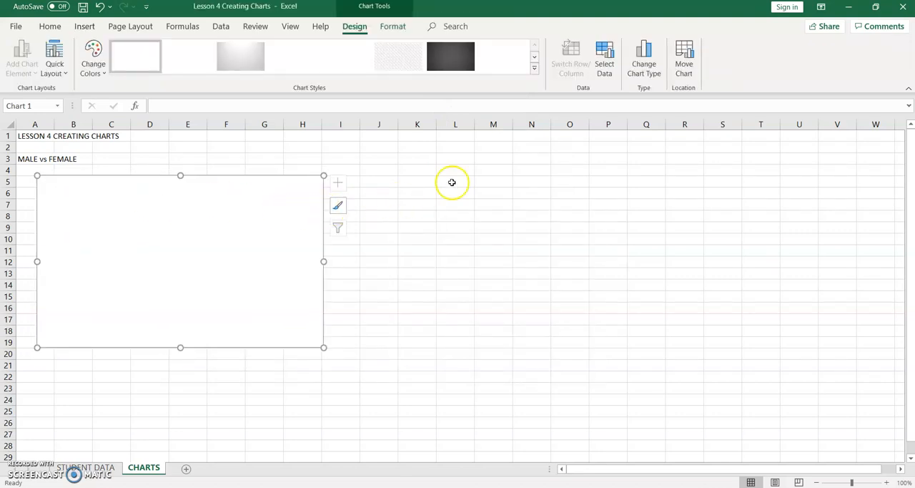
Step: Set the pie chart's data range to the male and female counts in J3:K4 of the STUDENT DATA sheet
{"action": "left_click", "coordinate": [605, 62]}
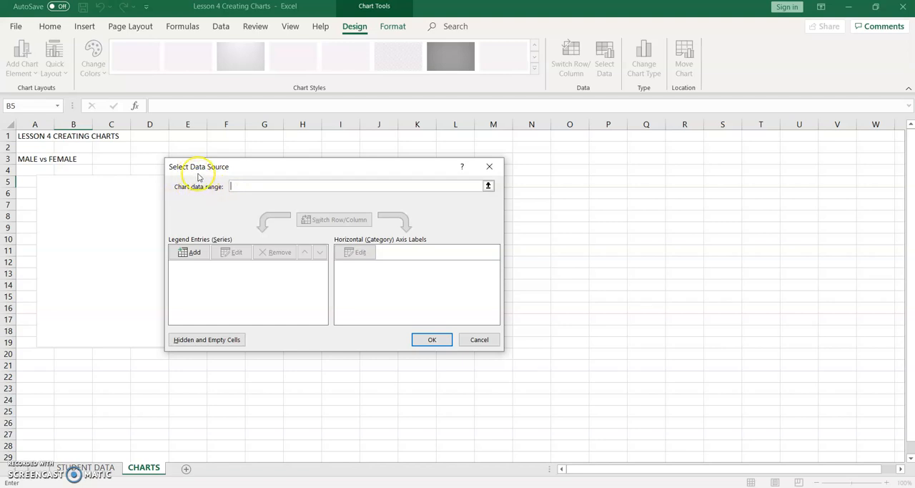
{"action": "left_click", "coordinate": [95, 470]}
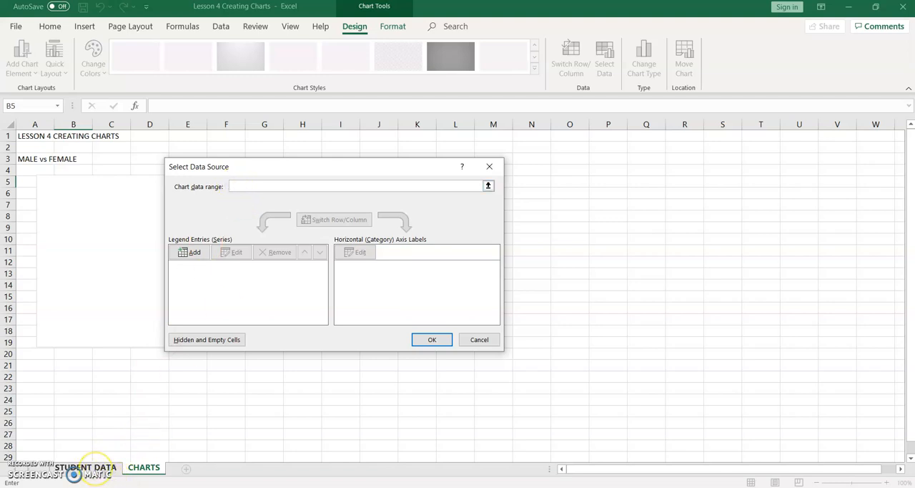
{"action": "left_click", "coordinate": [95, 468]}
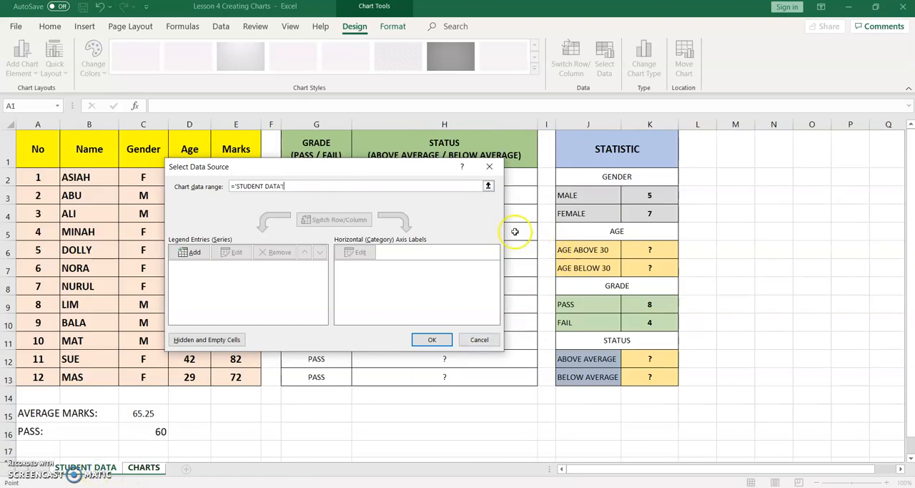
{"action": "left_click", "coordinate": [235, 187]}
{"action": "left_click_drag", "start_coordinate": [574, 194], "coordinate": [647, 214]}
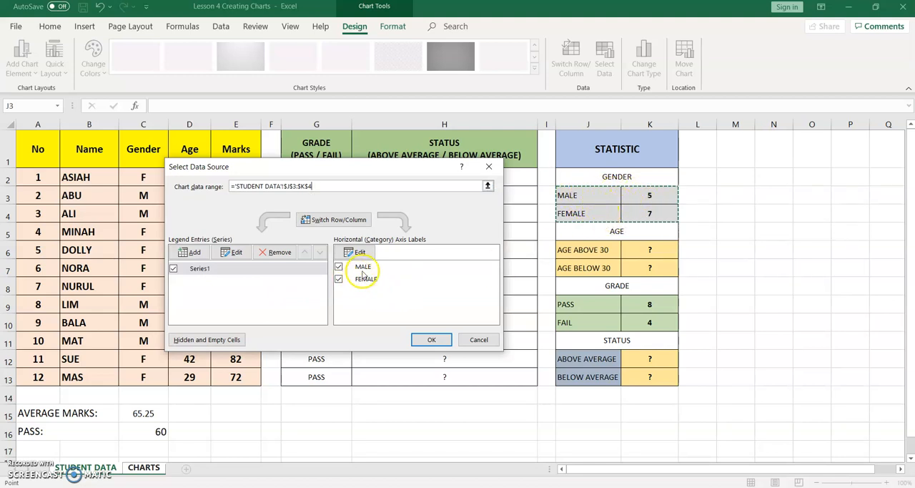
{"action": "left_click", "coordinate": [432, 342]}
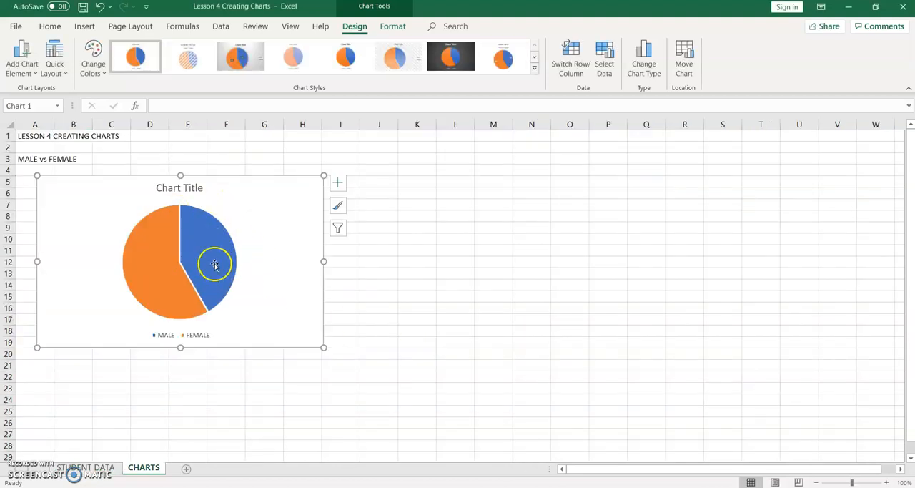
Step: Change the pie chart's title to MALE vs FEMALE
{"action": "left_click", "coordinate": [188, 192]}
{"action": "double_click", "coordinate": [164, 188]}
{"action": "left_click_drag", "start_coordinate": [169, 188], "coordinate": [205, 189]}
{"action": "type", "text": "MALE"}
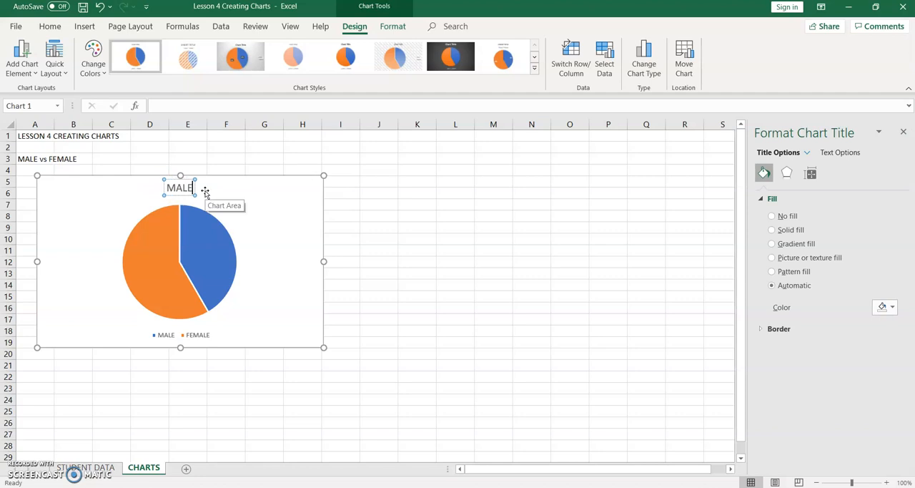
{"action": "type", "text": " vs FEMALE"}
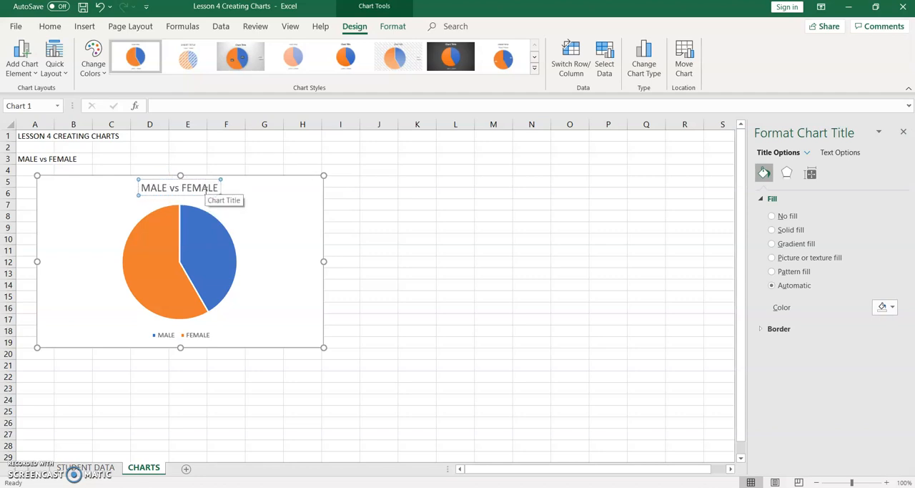
{"action": "left_click", "coordinate": [417, 238]}
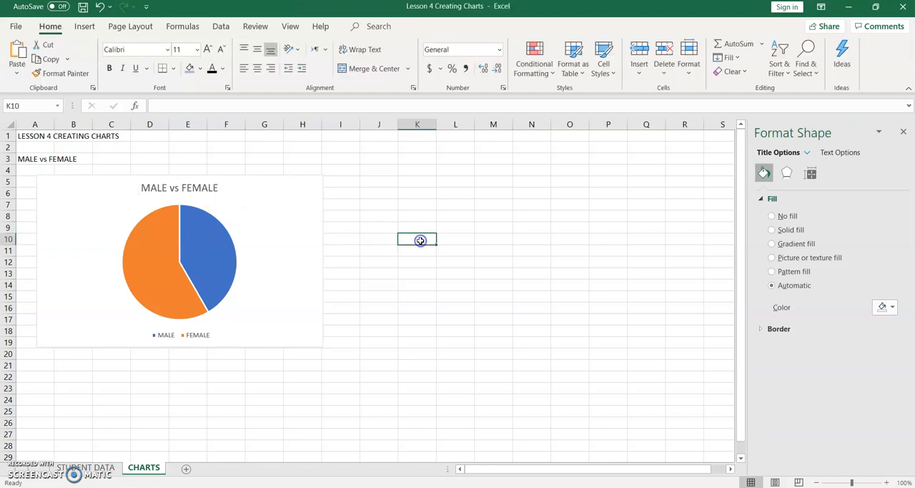
Step: Color the chart title text purple
{"action": "left_click", "coordinate": [198, 190]}
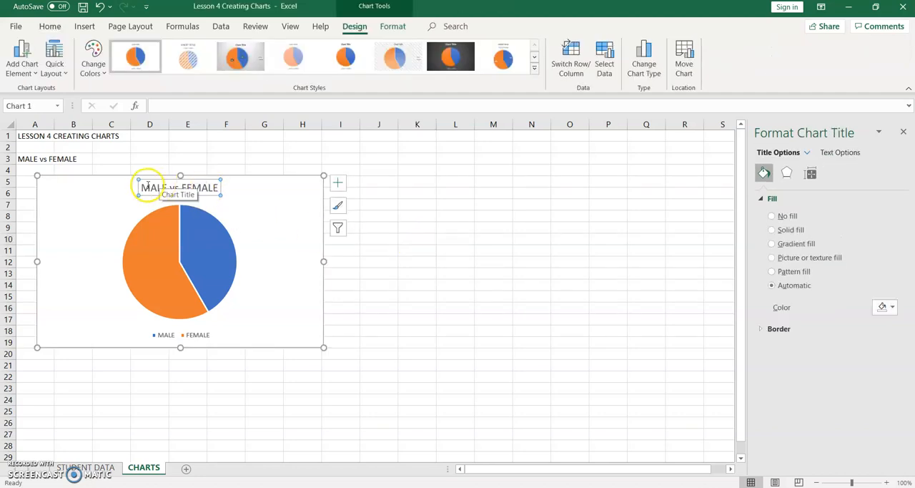
{"action": "left_click_drag", "start_coordinate": [143, 186], "coordinate": [216, 193]}
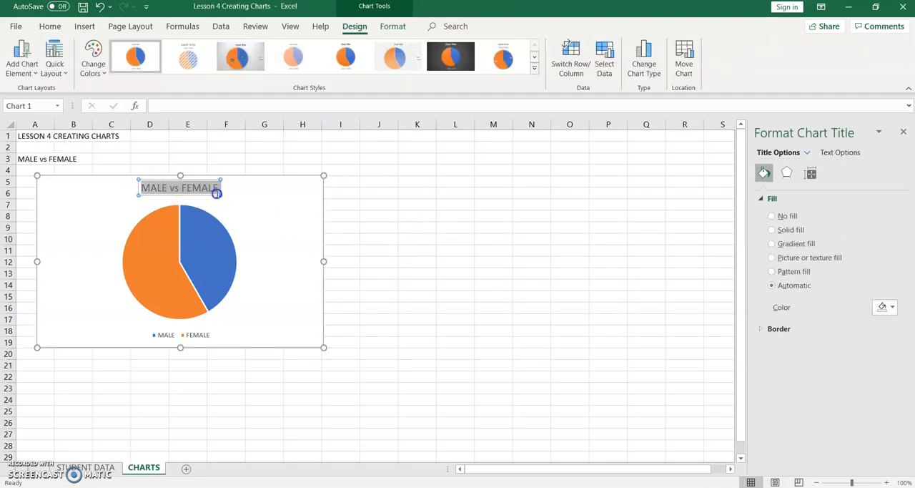
{"action": "left_click", "coordinate": [47, 27]}
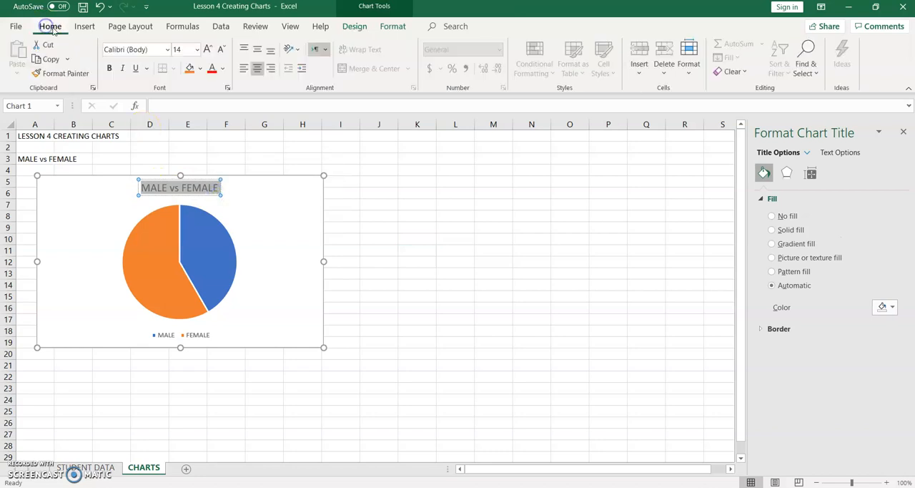
{"action": "left_click", "coordinate": [223, 69]}
{"action": "left_click", "coordinate": [299, 200]}
Step: Set the chart title's font size to 16 and its font to Aharoni
{"action": "left_click", "coordinate": [206, 52]}
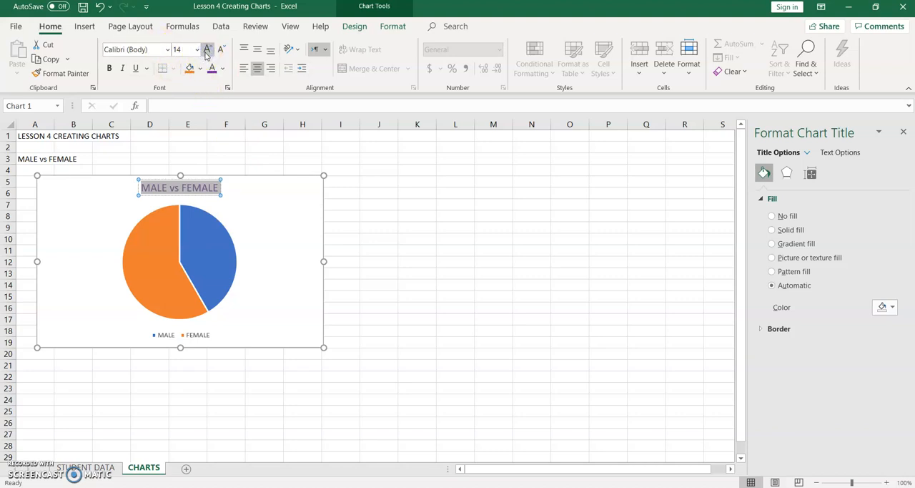
{"action": "left_click", "coordinate": [198, 50]}
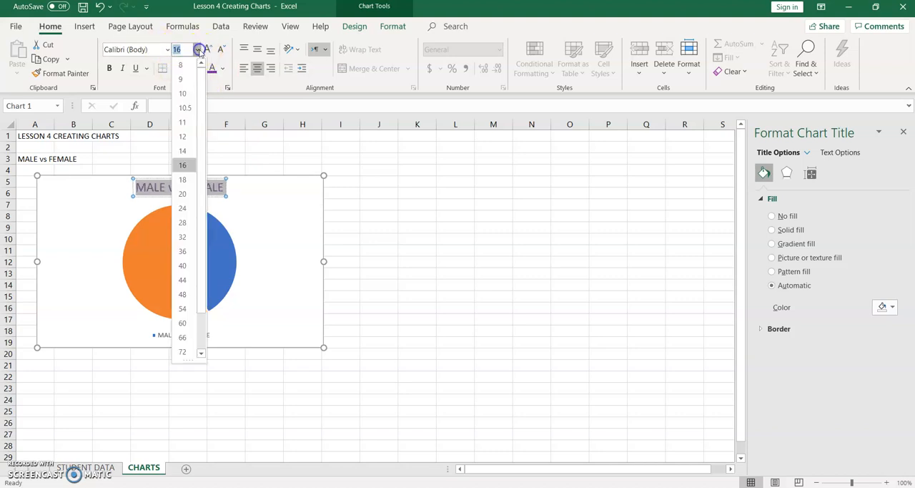
{"action": "left_click", "coordinate": [184, 167]}
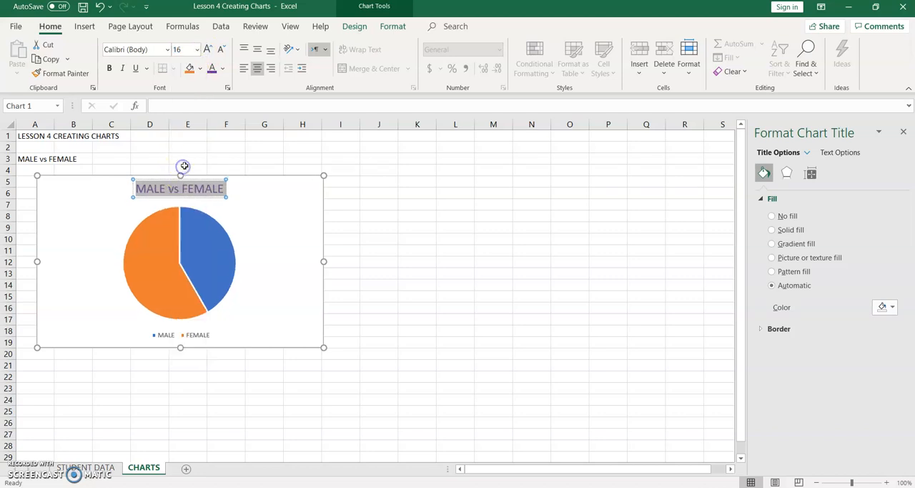
{"action": "left_click", "coordinate": [166, 49]}
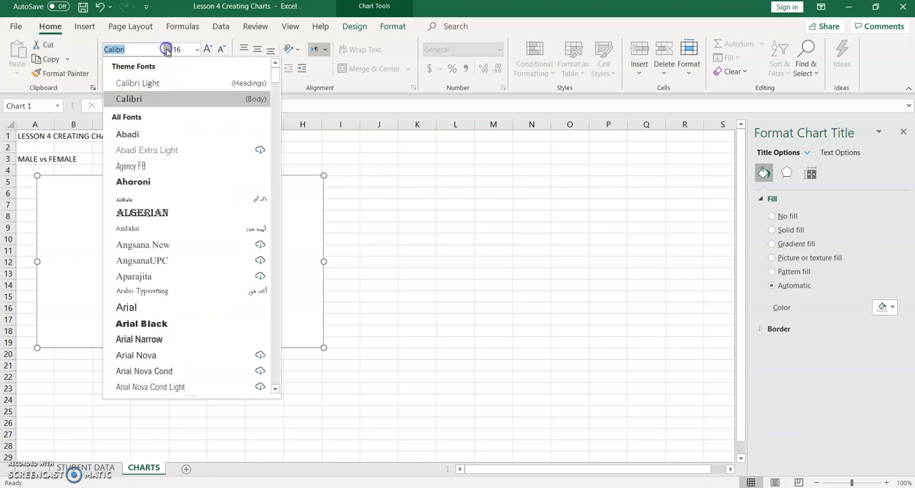
{"action": "left_click", "coordinate": [151, 183]}
{"action": "left_click", "coordinate": [283, 213]}
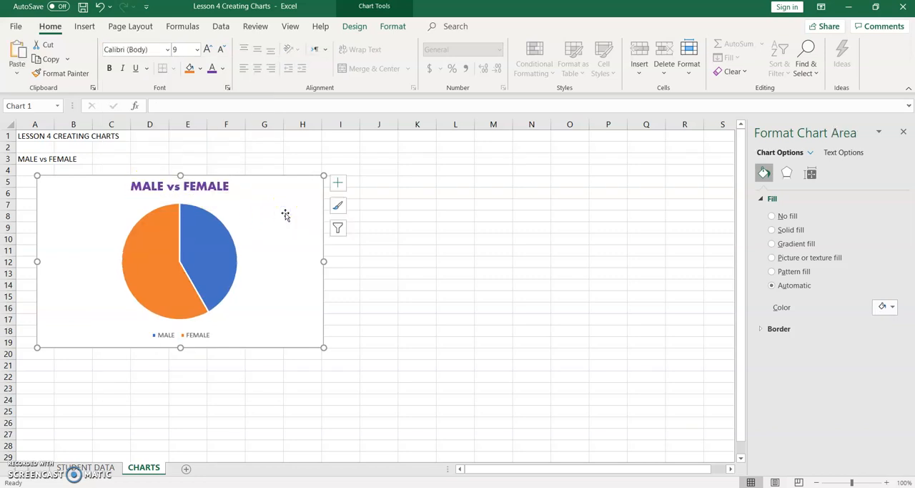
Step: Show data labels on the pie chart's slices
{"action": "left_click", "coordinate": [338, 185]}
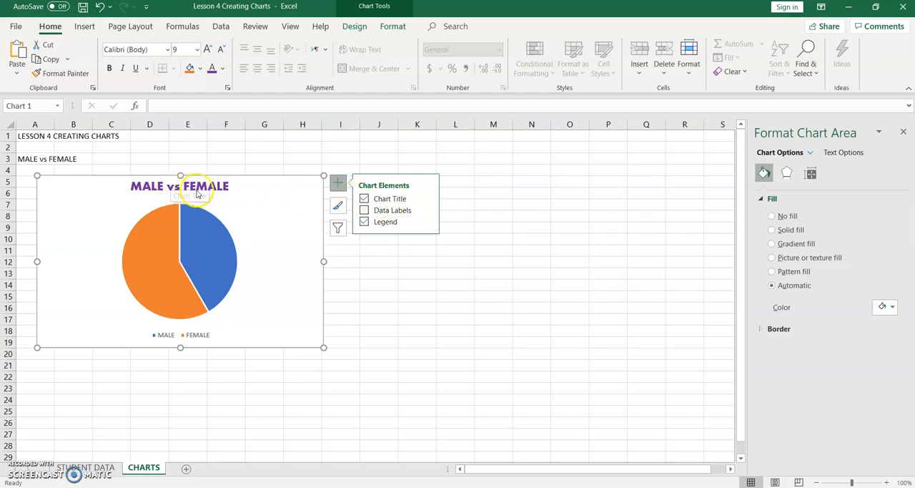
{"action": "left_click", "coordinate": [365, 210]}
{"action": "left_click", "coordinate": [366, 211]}
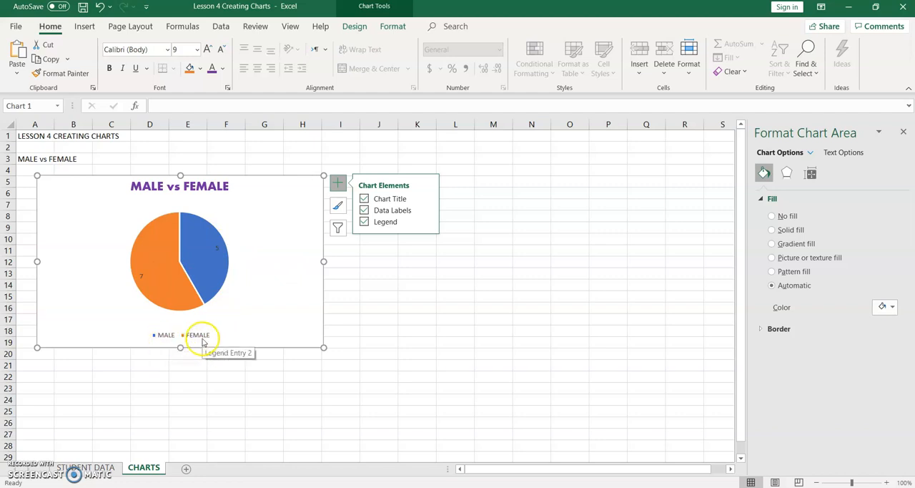
Step: Switch the pie chart's legend off and on again, and set its position to Left
{"action": "left_click", "coordinate": [364, 221]}
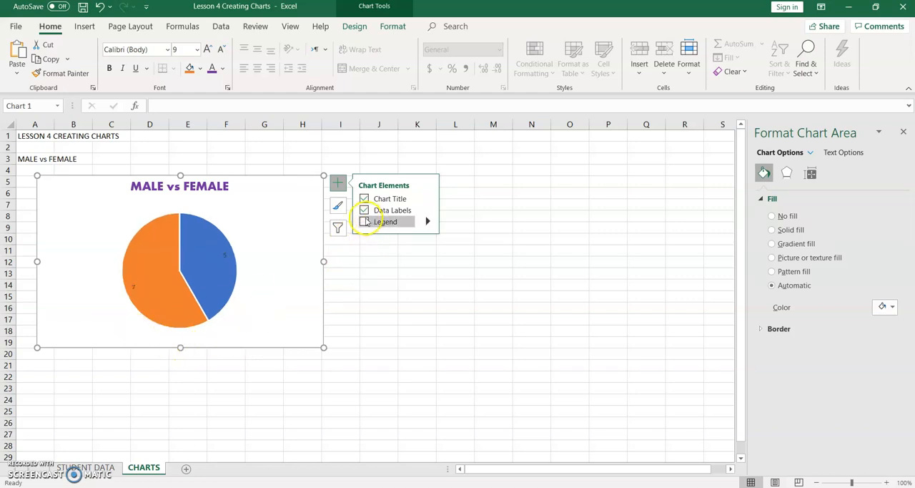
{"action": "left_click", "coordinate": [364, 221]}
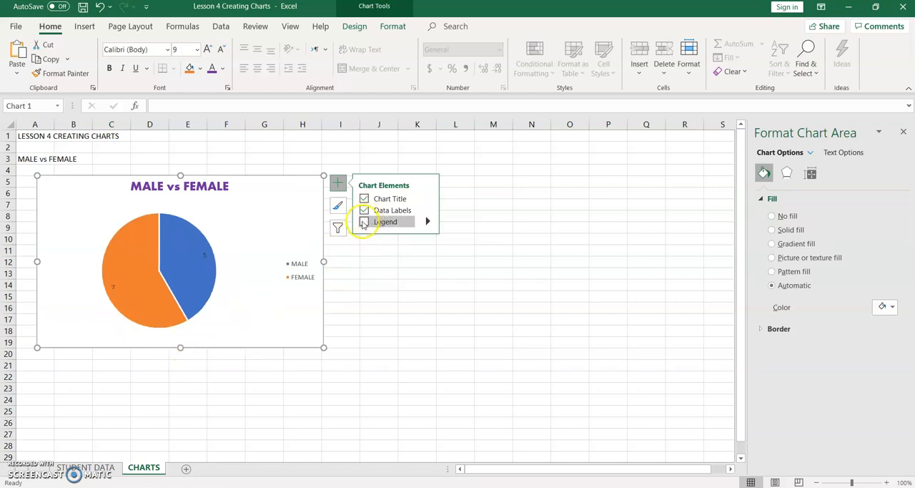
{"action": "left_click", "coordinate": [428, 222]}
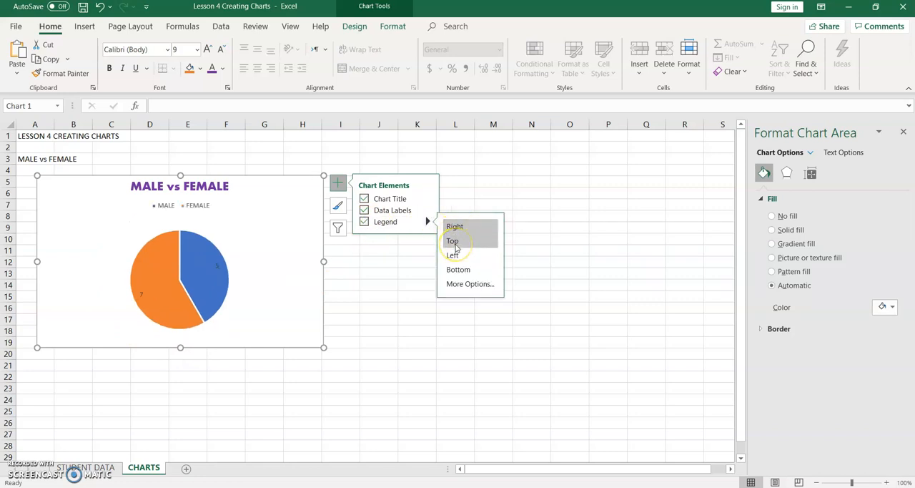
{"action": "left_click", "coordinate": [453, 258]}
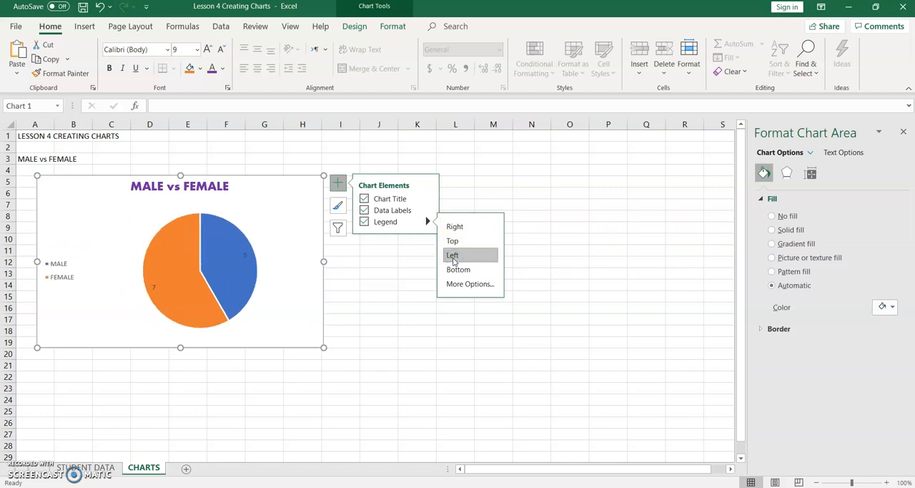
Step: Move the pie chart's legend to Bottom and shrink the chart to fit roughly columns B to F, rows 5 to 17
{"action": "left_click", "coordinate": [458, 270]}
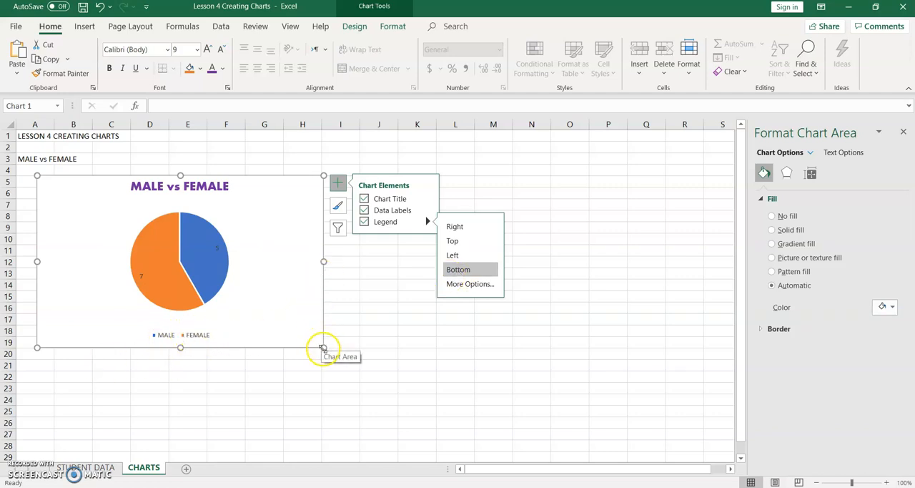
{"action": "left_click_drag", "start_coordinate": [323, 348], "coordinate": [292, 326]}
{"action": "left_click_drag", "start_coordinate": [253, 303], "coordinate": [241, 324]}
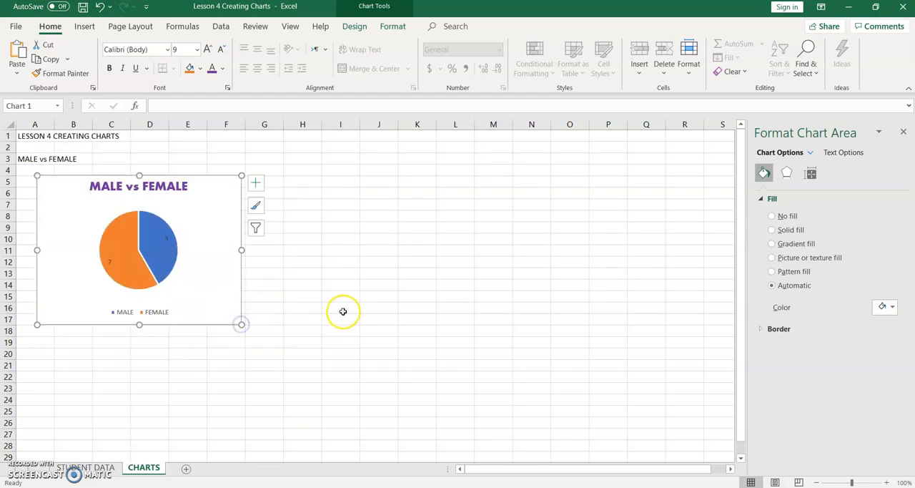
{"action": "left_click", "coordinate": [290, 294]}
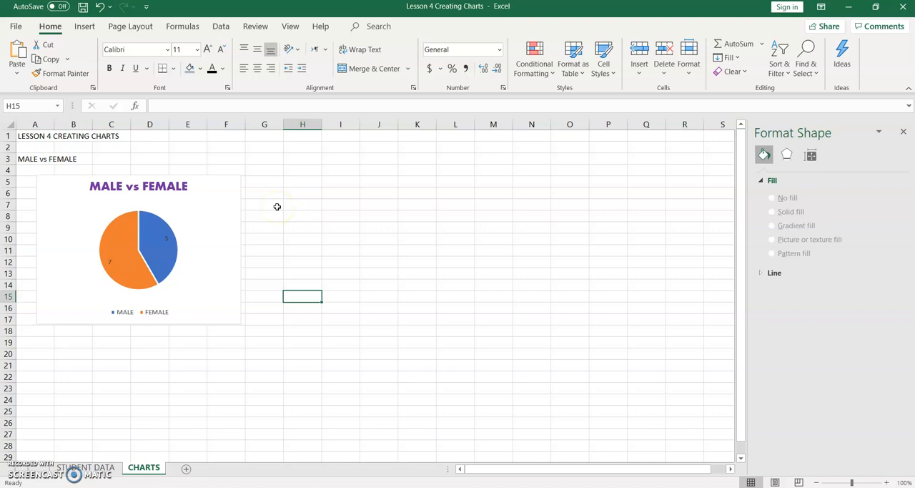
Step: Insert an empty 2-D Clustered Column chart and place it beside the pie chart, level with its upper edge
{"action": "left_click", "coordinate": [91, 28]}
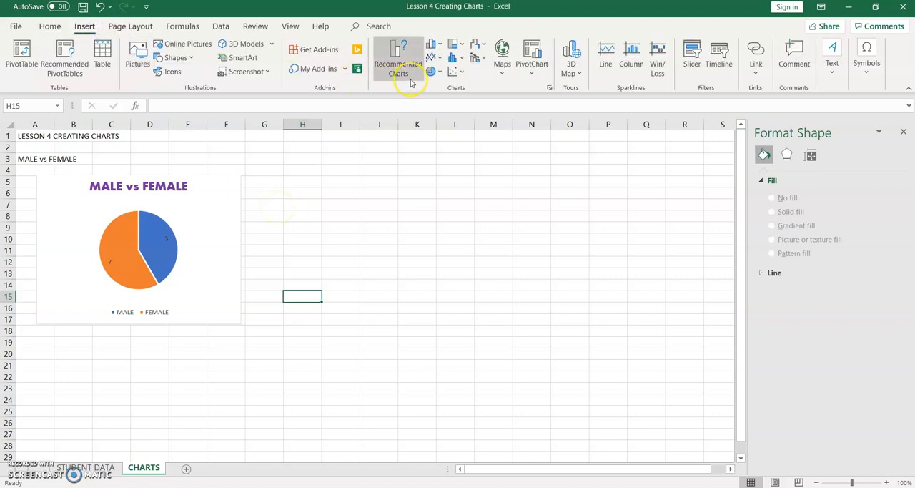
{"action": "left_click", "coordinate": [435, 45]}
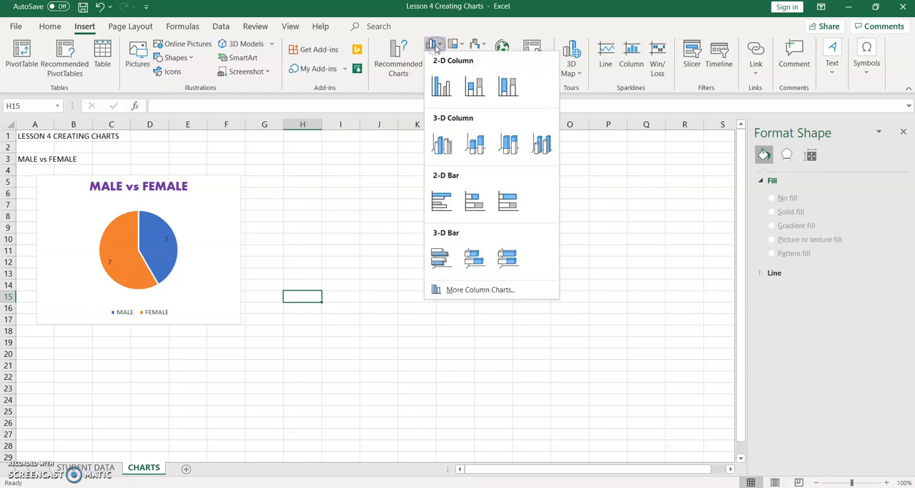
{"action": "left_click", "coordinate": [442, 87]}
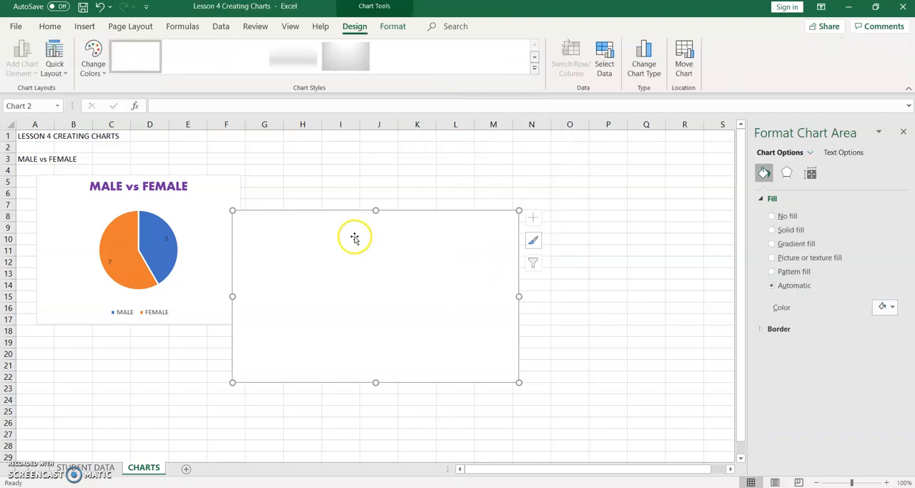
{"action": "left_click_drag", "start_coordinate": [354, 237], "coordinate": [373, 203]}
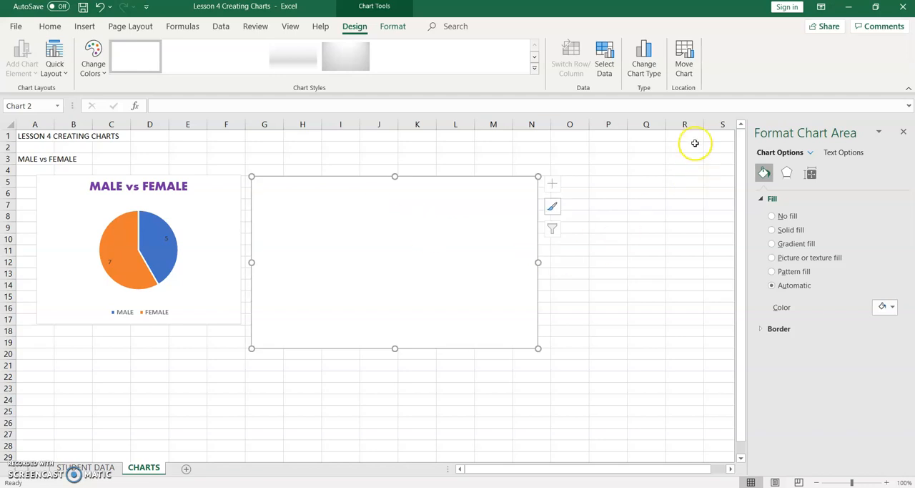
{"action": "left_click", "coordinate": [605, 69]}
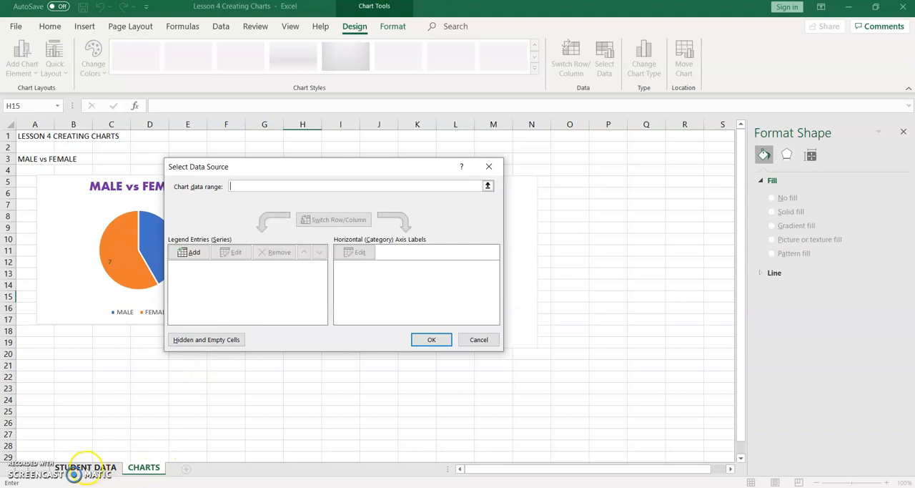
{"action": "left_click", "coordinate": [85, 466]}
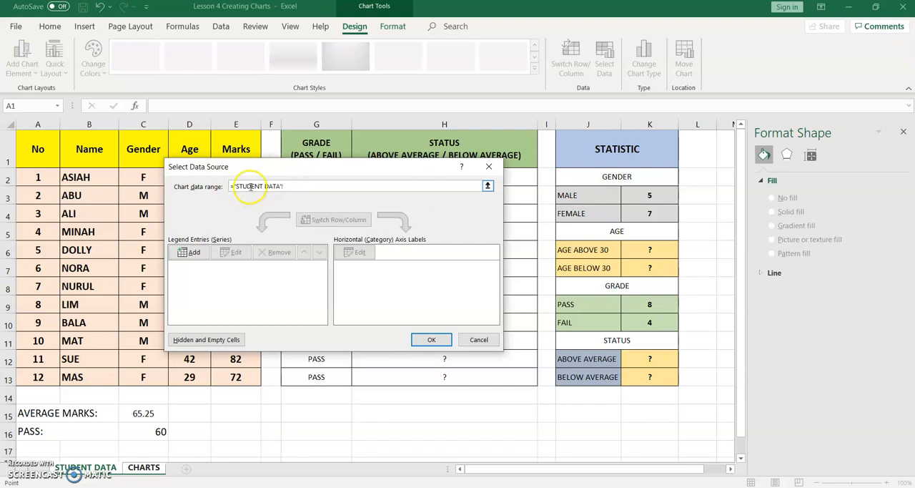
{"action": "left_click_drag", "start_coordinate": [576, 194], "coordinate": [641, 217]}
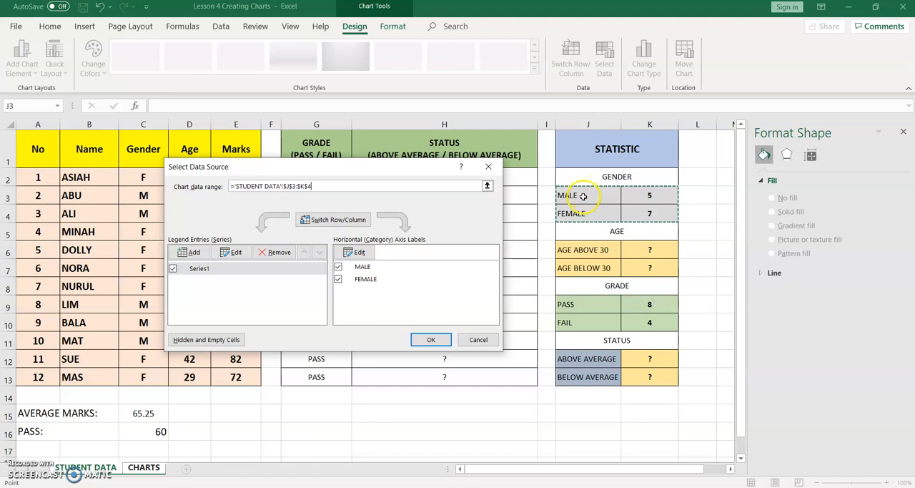
{"action": "left_click", "coordinate": [645, 198]}
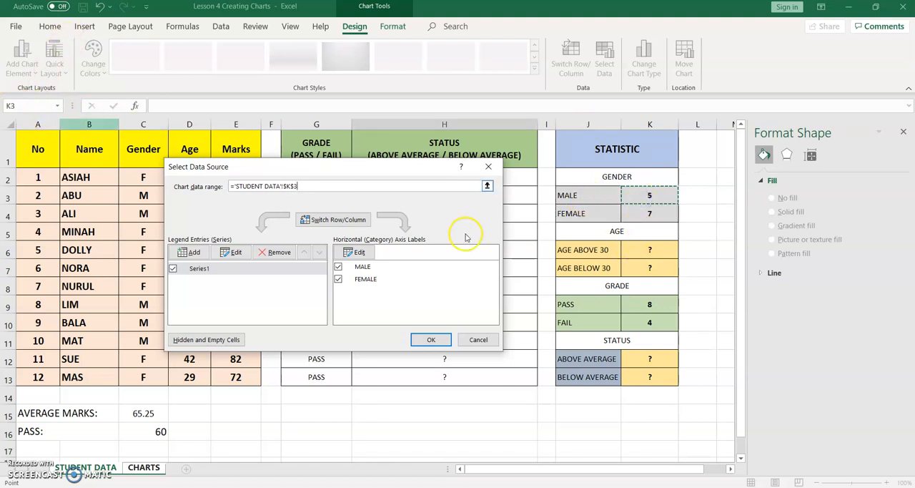
{"action": "left_click", "coordinate": [580, 213]}
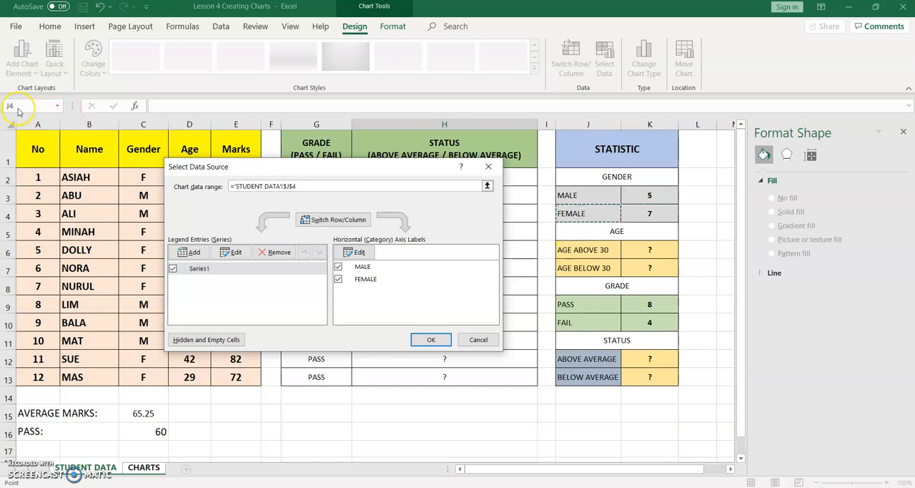
{"action": "left_click", "coordinate": [649, 216]}
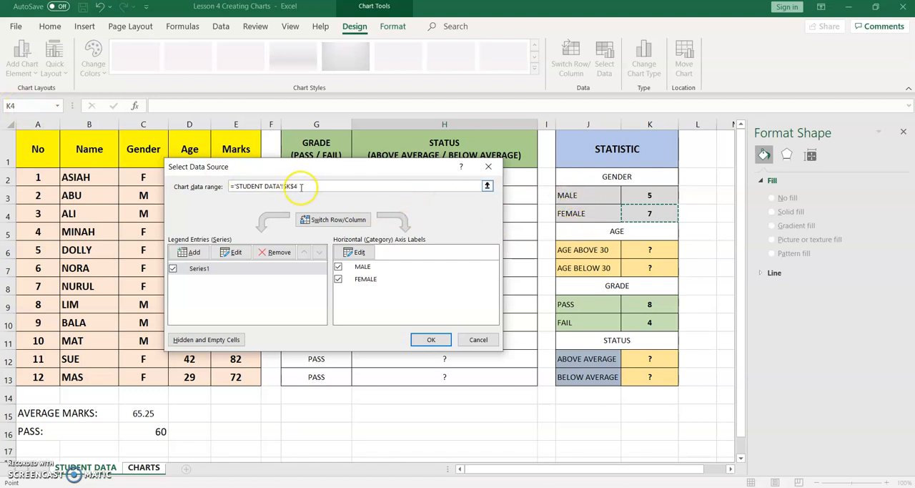
{"action": "left_click_drag", "start_coordinate": [301, 186], "coordinate": [286, 186]}
{"action": "key", "text": "BackSpace"}
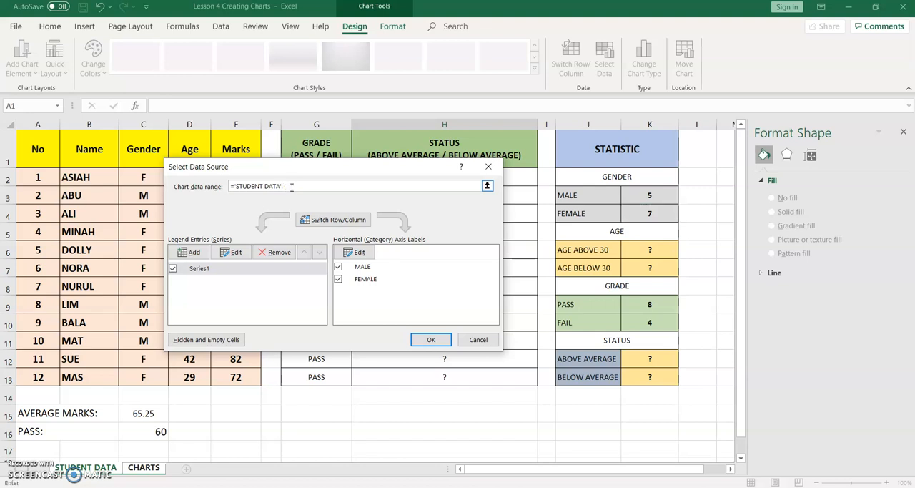
{"action": "left_click_drag", "start_coordinate": [592, 199], "coordinate": [641, 215]}
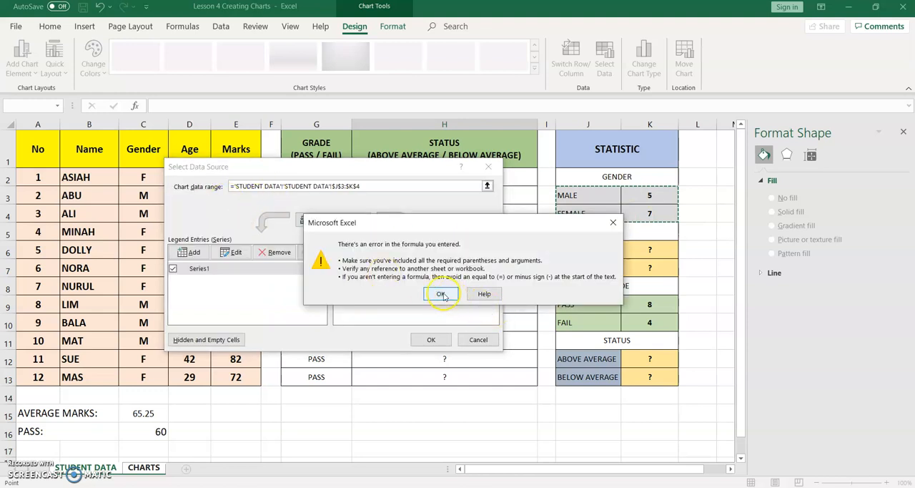
{"action": "left_click", "coordinate": [441, 294]}
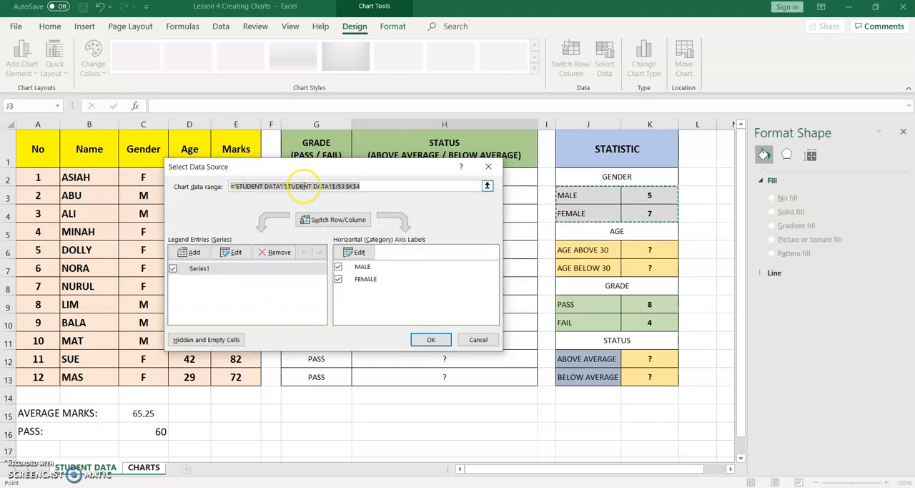
{"action": "left_click", "coordinate": [479, 340]}
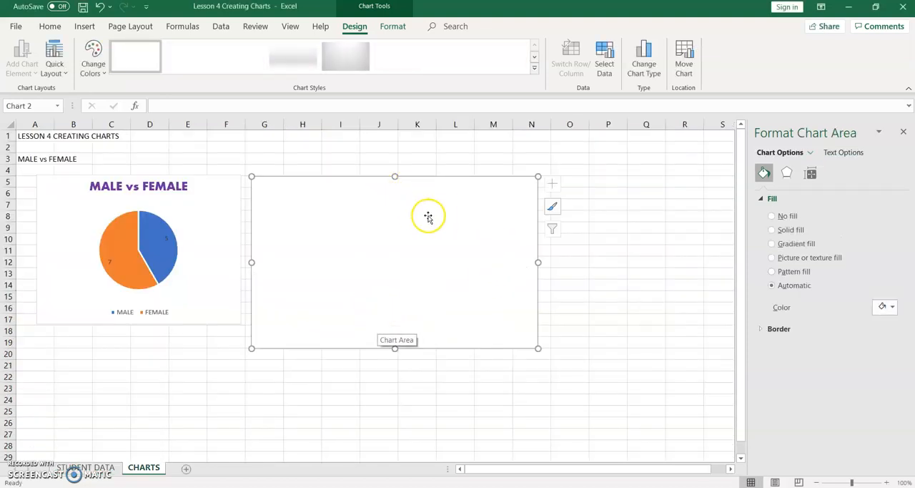
Step: Set the column chart's data range to the MALE and FEMALE statistics, 'STUDENT DATA'!$J$3:$K$4
{"action": "left_click", "coordinate": [604, 65]}
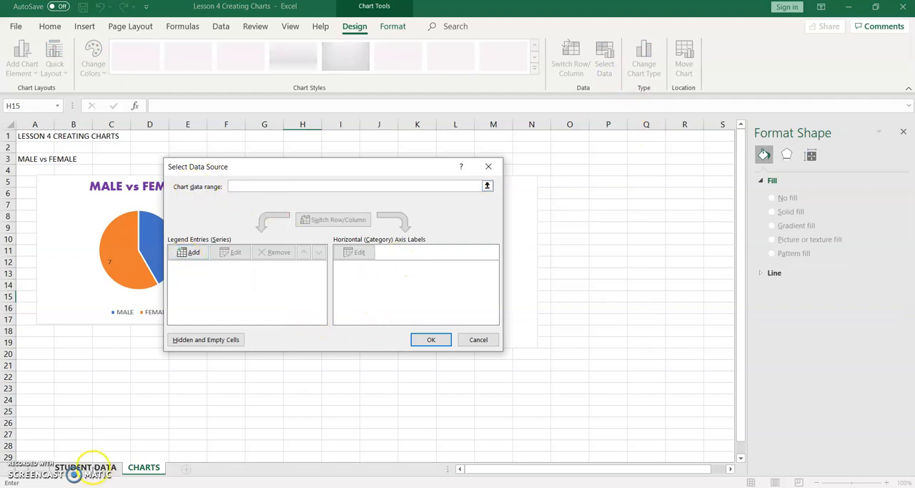
{"action": "left_click", "coordinate": [92, 464]}
{"action": "left_click_drag", "start_coordinate": [572, 194], "coordinate": [647, 213]}
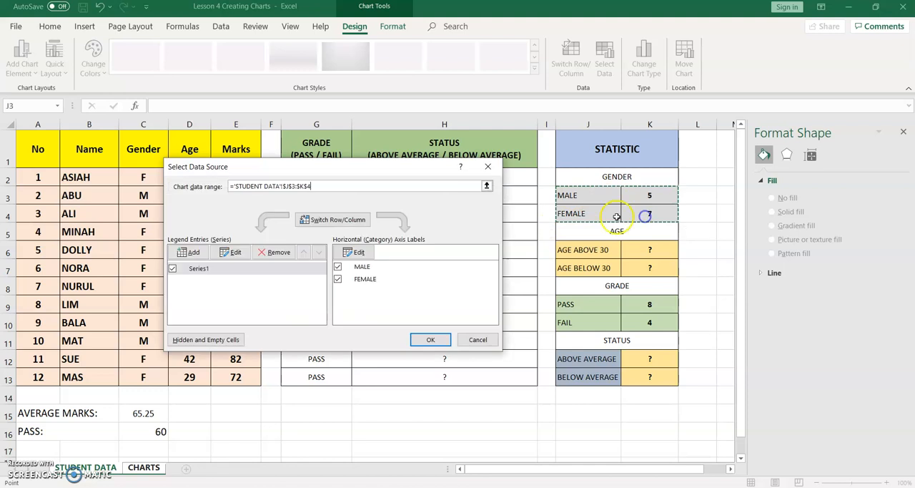
{"action": "left_click", "coordinate": [422, 341]}
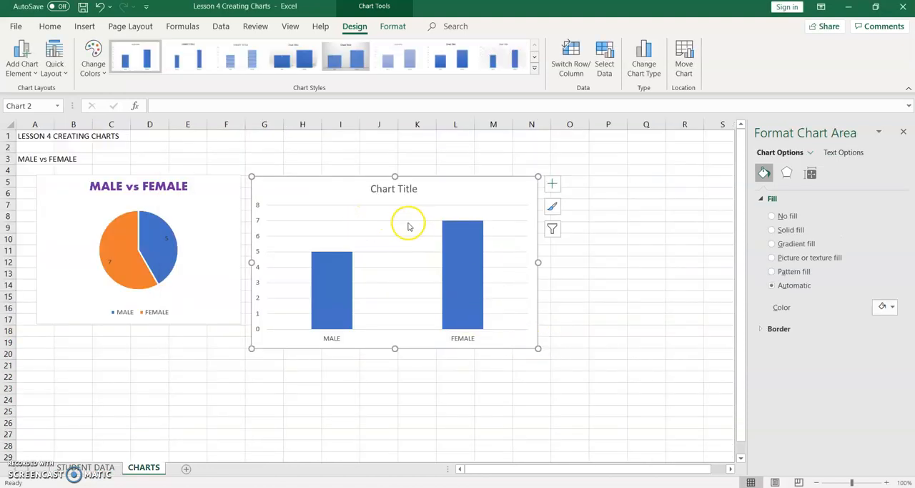
Step: Replace the column chart's placeholder title with "MALE vs FEMALE"
{"action": "left_click", "coordinate": [374, 206]}
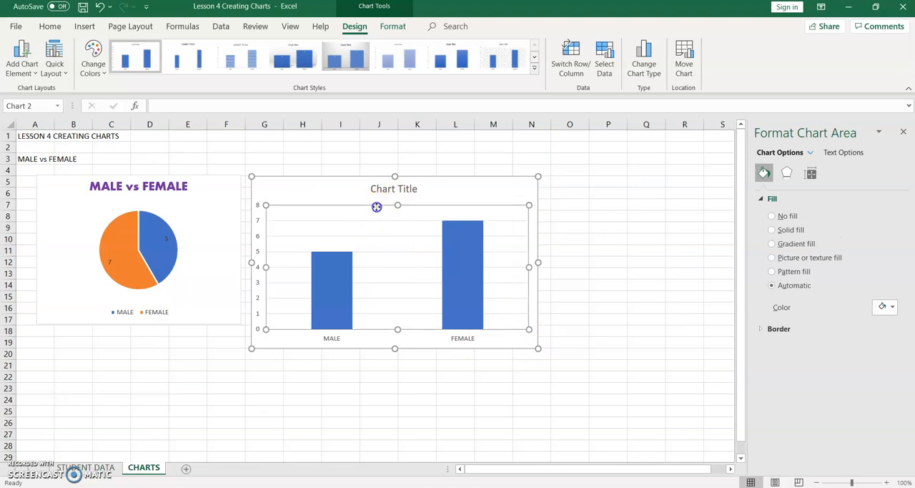
{"action": "left_click", "coordinate": [448, 192]}
{"action": "left_click", "coordinate": [641, 307]}
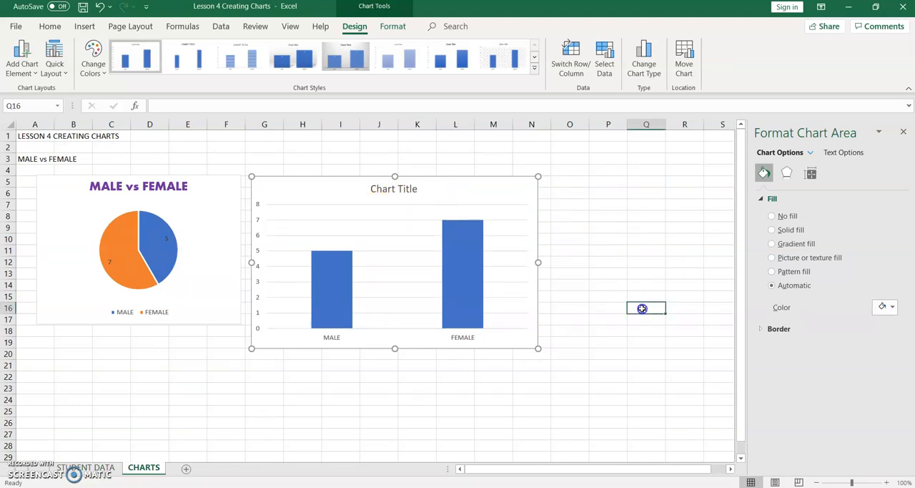
{"action": "left_click", "coordinate": [459, 194]}
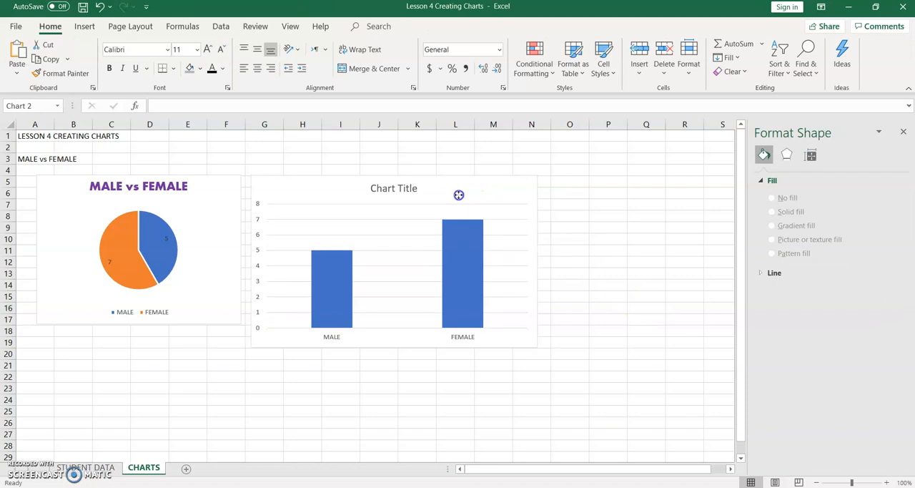
{"action": "left_click", "coordinate": [460, 194]}
{"action": "left_click", "coordinate": [405, 191]}
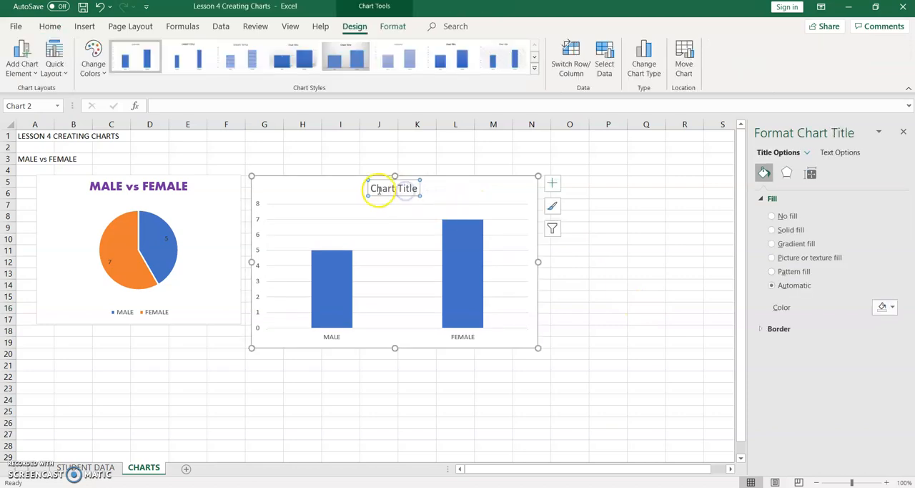
{"action": "left_click_drag", "start_coordinate": [372, 188], "coordinate": [435, 193]}
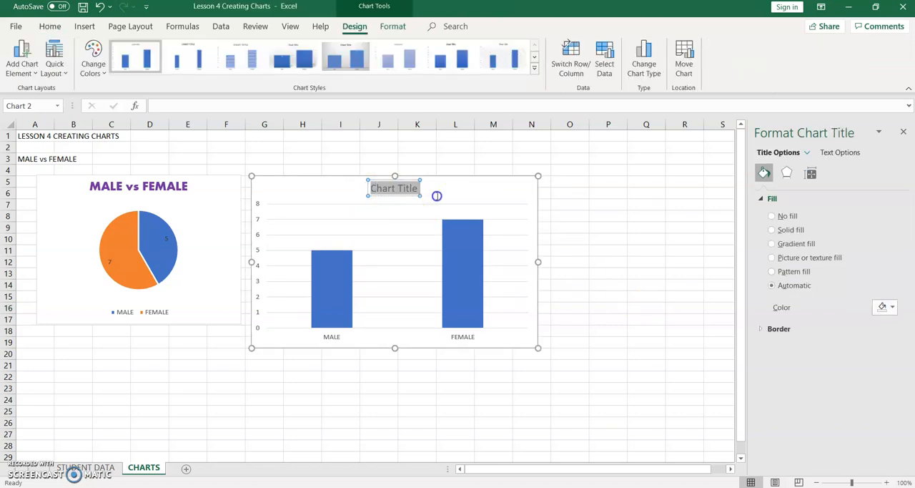
{"action": "type", "text": "MALE v"}
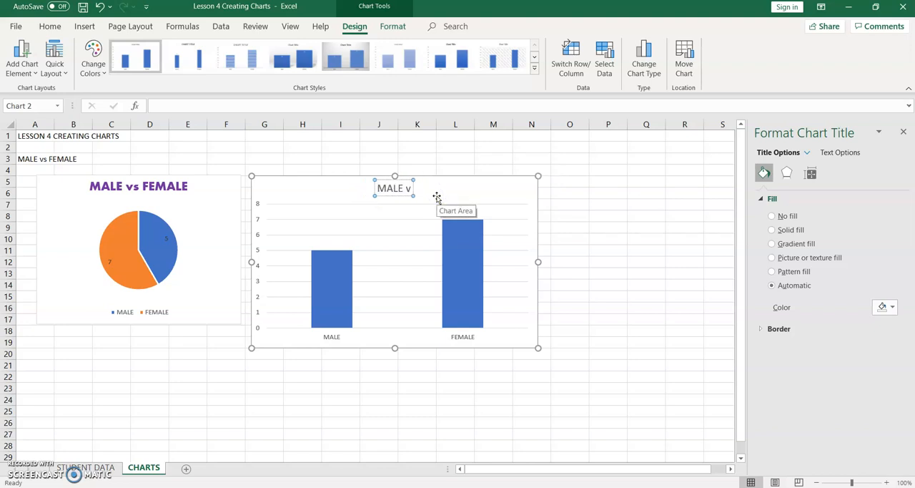
{"action": "type", "text": "s FEMALE"}
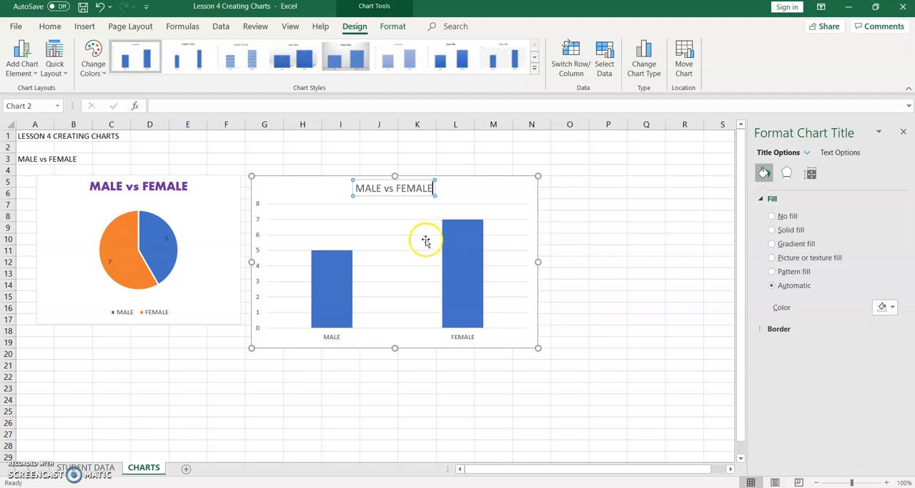
{"action": "left_click", "coordinate": [399, 219]}
Step: Select the whole title text of the column chart and color it the standard yellow
{"action": "left_click", "coordinate": [374, 192]}
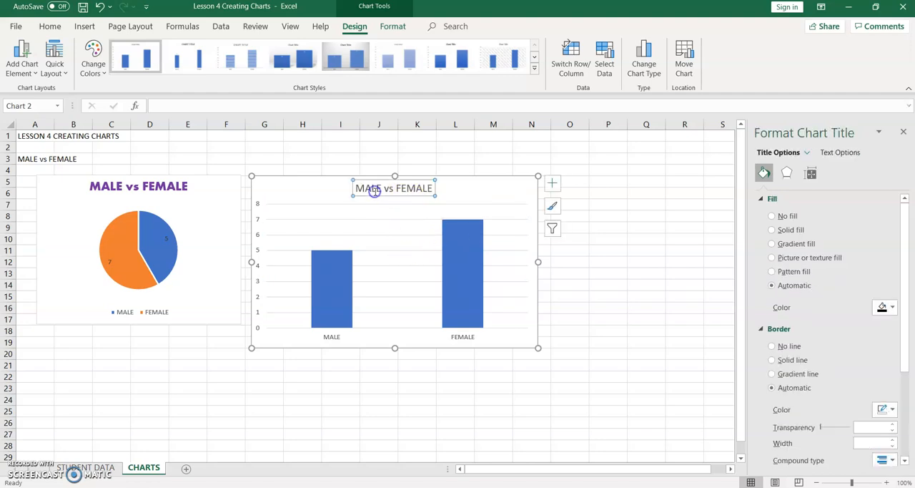
{"action": "left_click", "coordinate": [359, 187]}
{"action": "left_click_drag", "start_coordinate": [397, 187], "coordinate": [426, 188]}
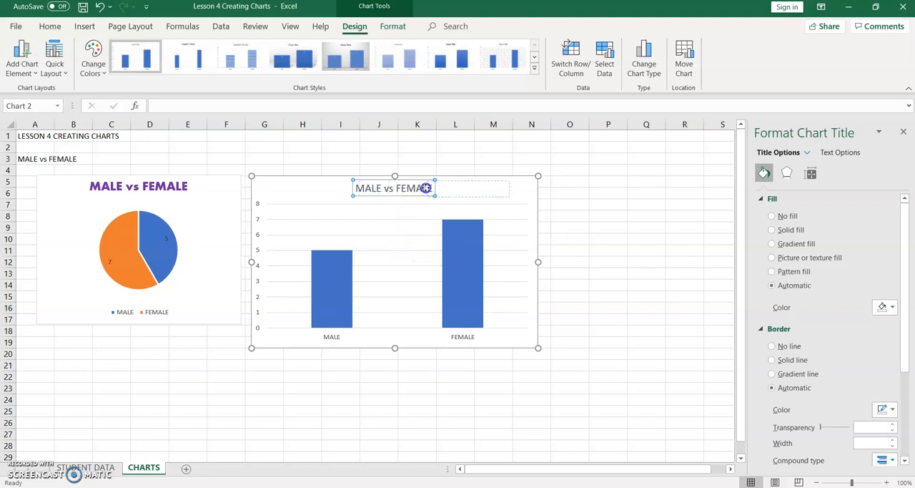
{"action": "double_click", "coordinate": [363, 188]}
{"action": "left_click", "coordinate": [352, 188]}
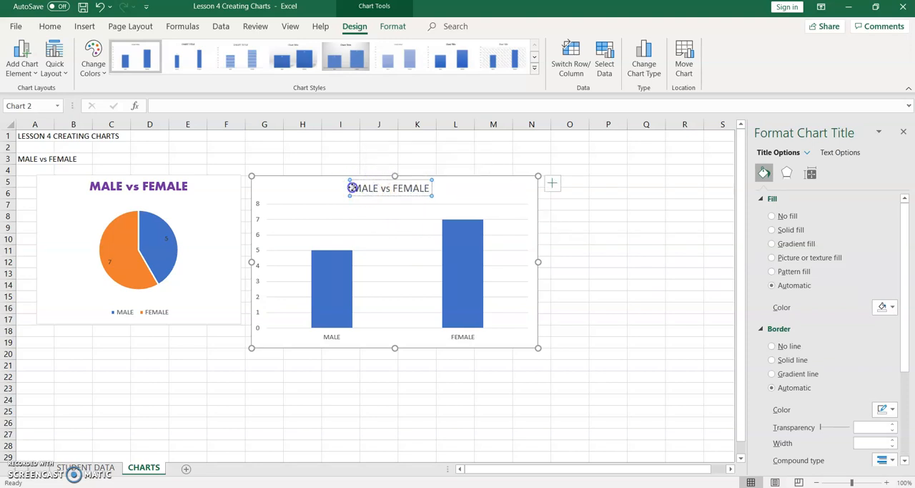
{"action": "left_click_drag", "start_coordinate": [356, 188], "coordinate": [433, 190]}
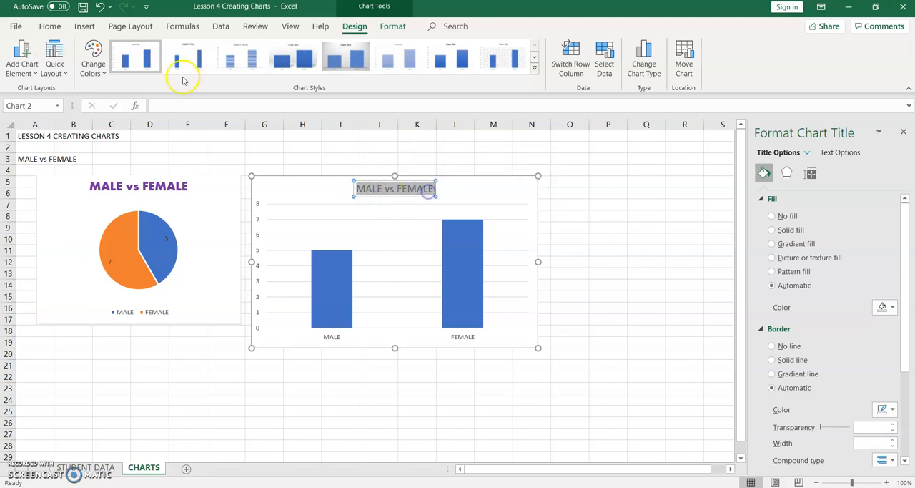
{"action": "left_click", "coordinate": [50, 28]}
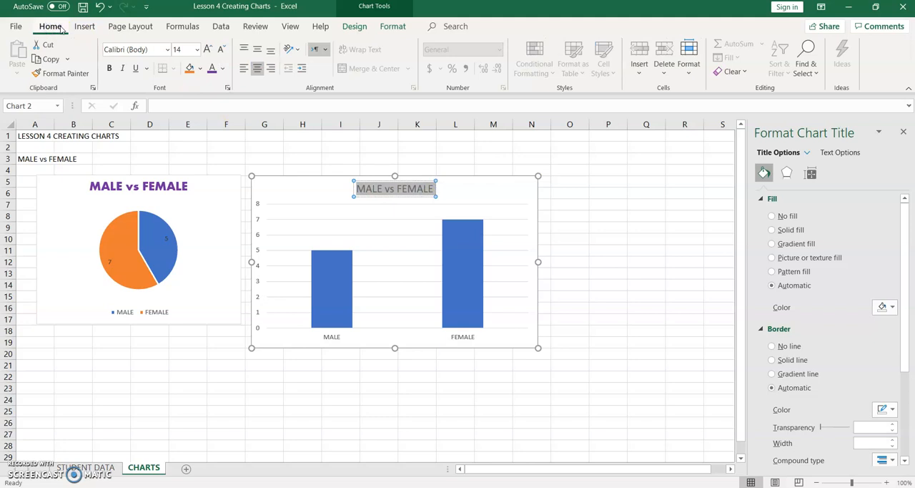
{"action": "left_click", "coordinate": [222, 69]}
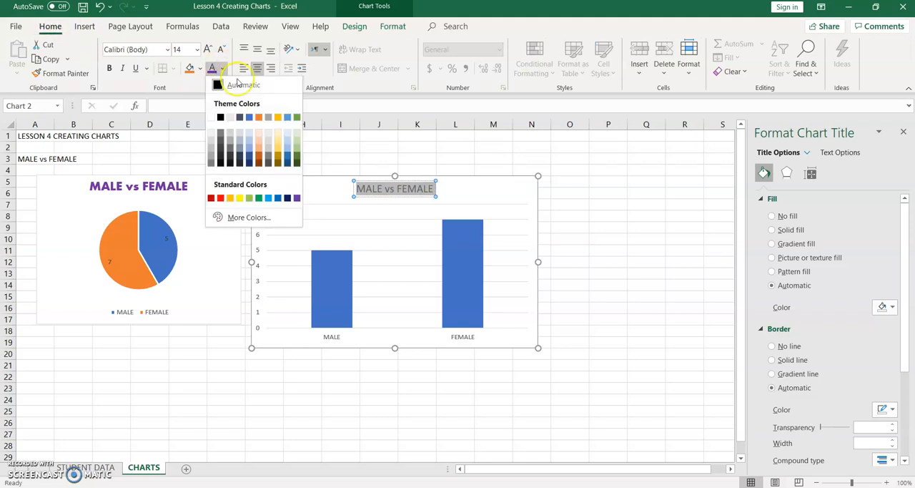
{"action": "left_click", "coordinate": [240, 199]}
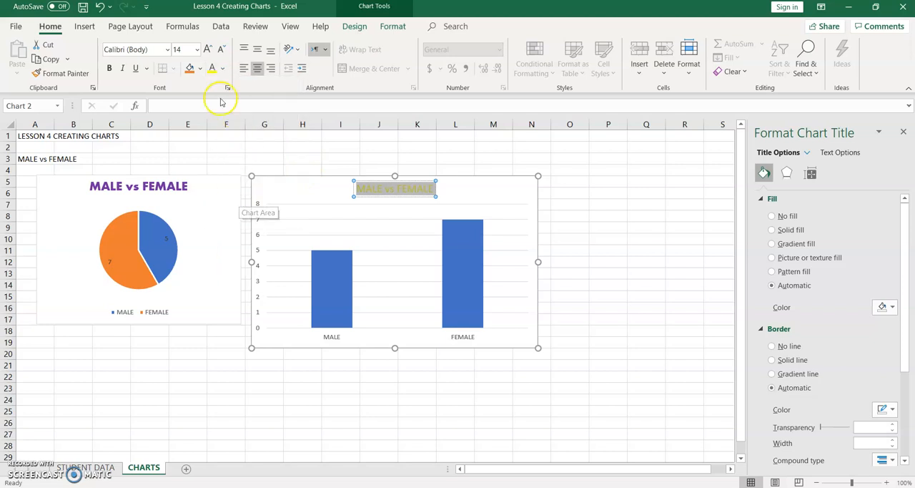
Step: Set the column chart title's font to Aharoni and its color to the standard blue
{"action": "left_click", "coordinate": [167, 50]}
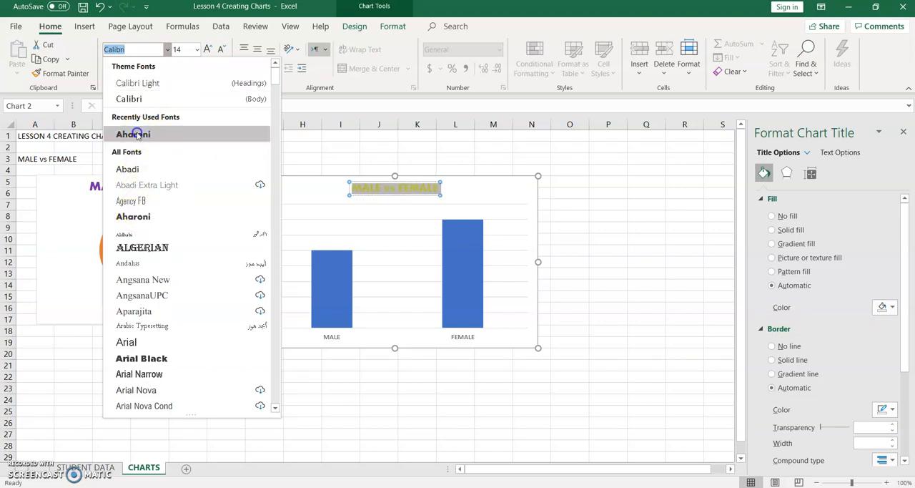
{"action": "left_click", "coordinate": [135, 133]}
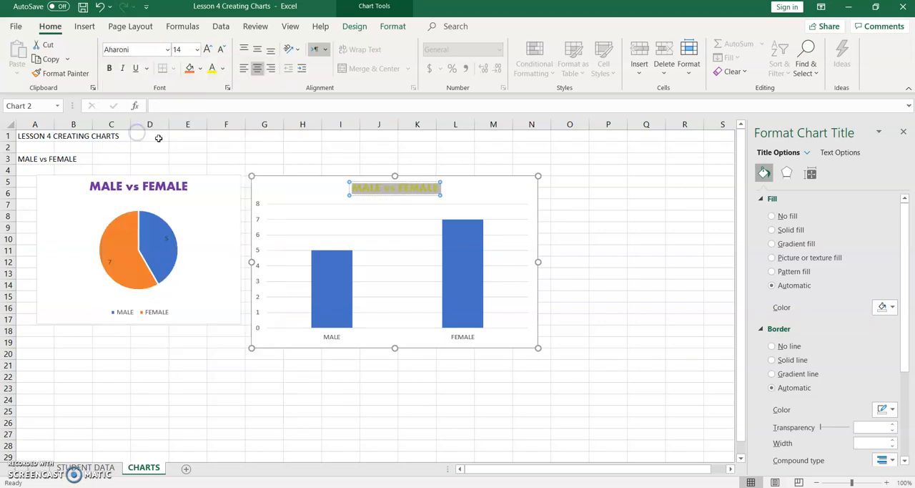
{"action": "left_click", "coordinate": [223, 69]}
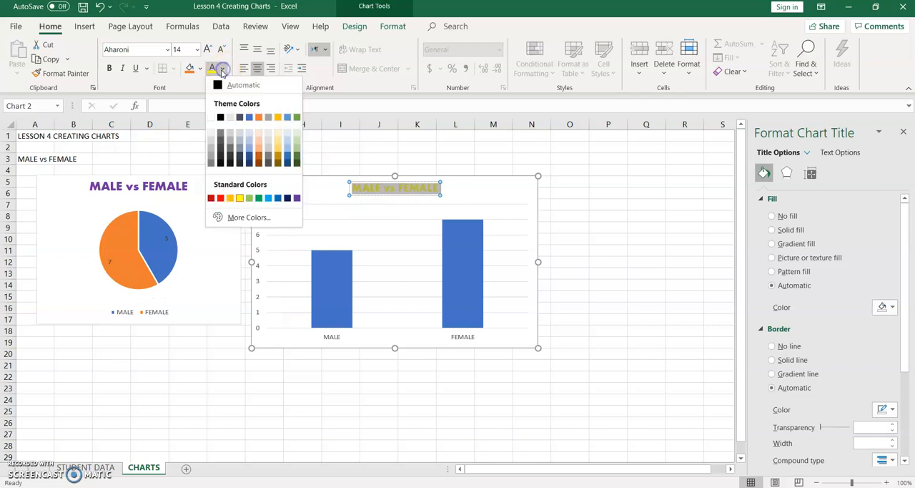
{"action": "left_click", "coordinate": [405, 222]}
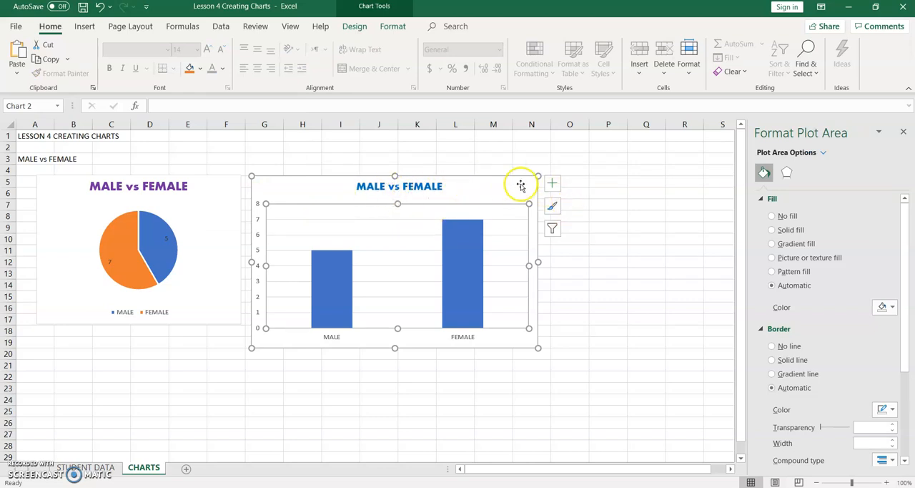
Step: Compare the chart elements offered for the pie and column charts, and try the column chart without its axes
{"action": "left_click", "coordinate": [188, 205]}
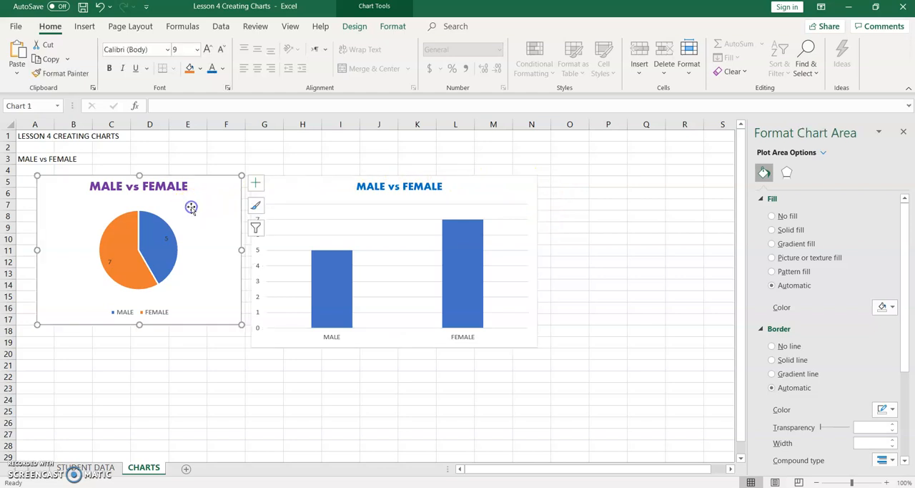
{"action": "left_click", "coordinate": [255, 183]}
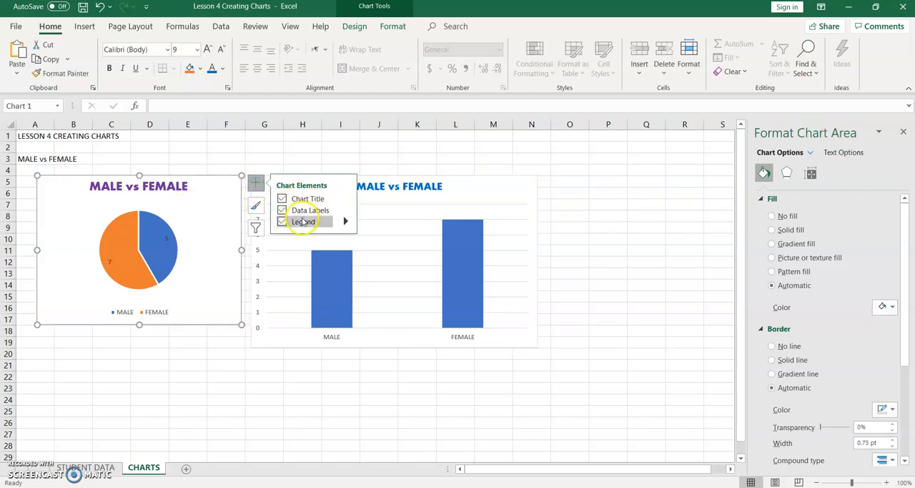
{"action": "left_click", "coordinate": [486, 193]}
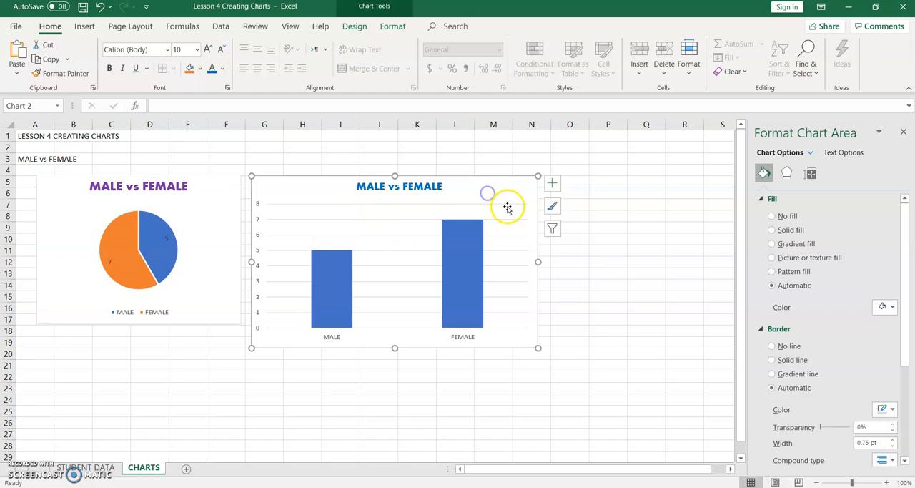
{"action": "left_click", "coordinate": [552, 183]}
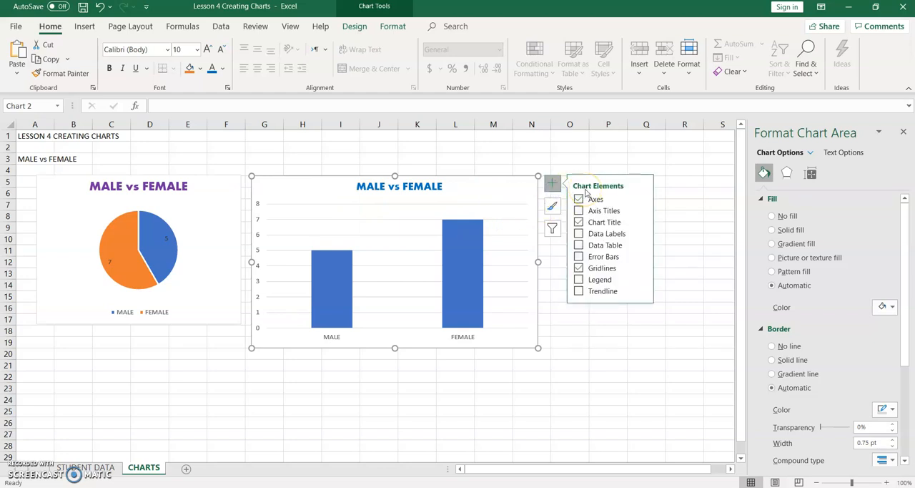
{"action": "left_click", "coordinate": [579, 199]}
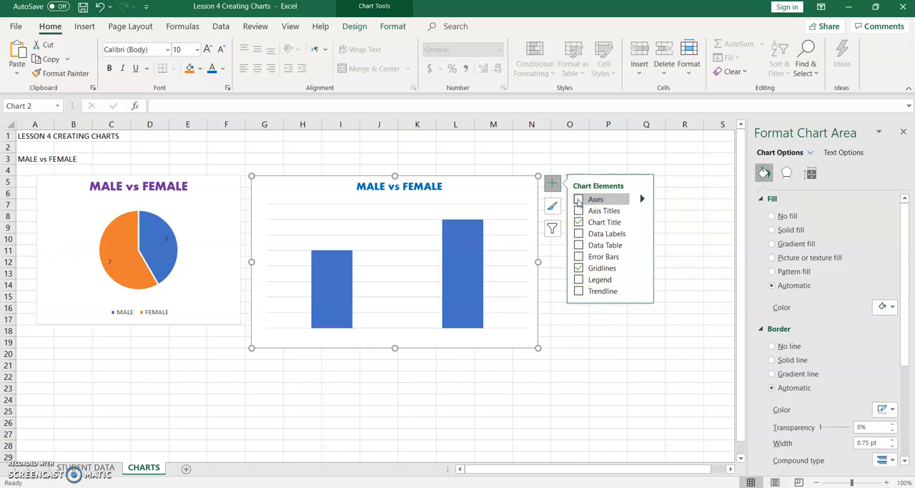
{"action": "left_click", "coordinate": [579, 200]}
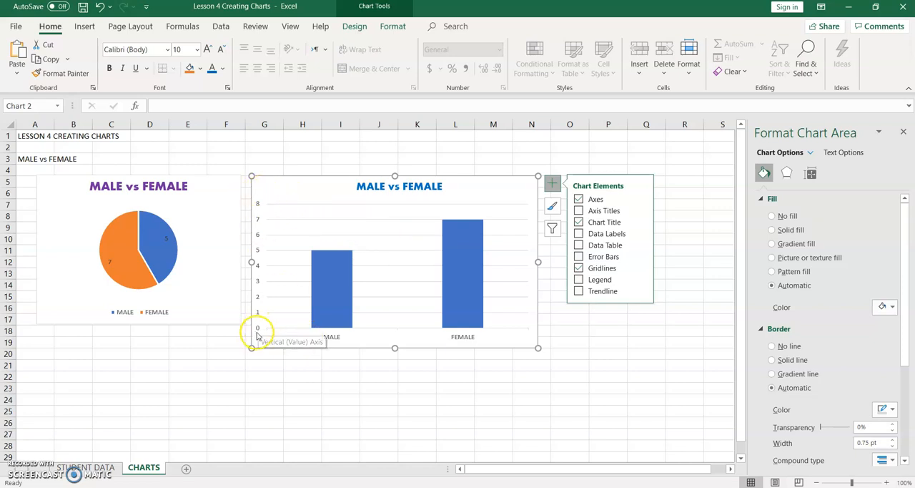
Step: Add axis titles to the column chart and replace the vertical axis title's text with "Number of students"
{"action": "left_click", "coordinate": [580, 210]}
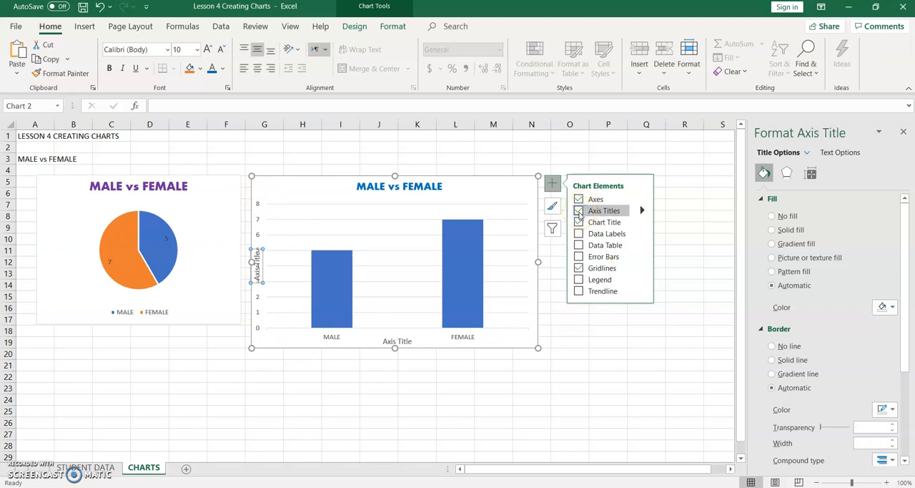
{"action": "left_click", "coordinate": [257, 274]}
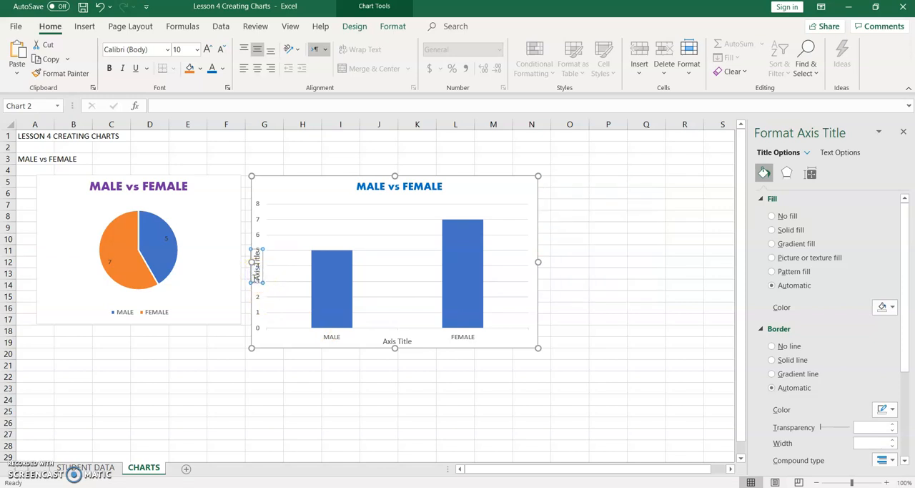
{"action": "left_click", "coordinate": [258, 271]}
{"action": "double_click", "coordinate": [257, 270]}
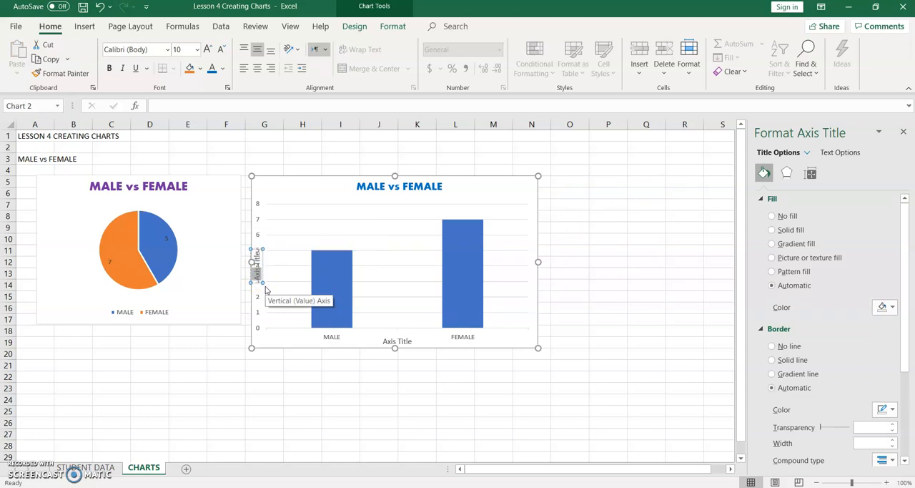
{"action": "key", "text": "Delete"}
{"action": "key", "text": "Delete"}
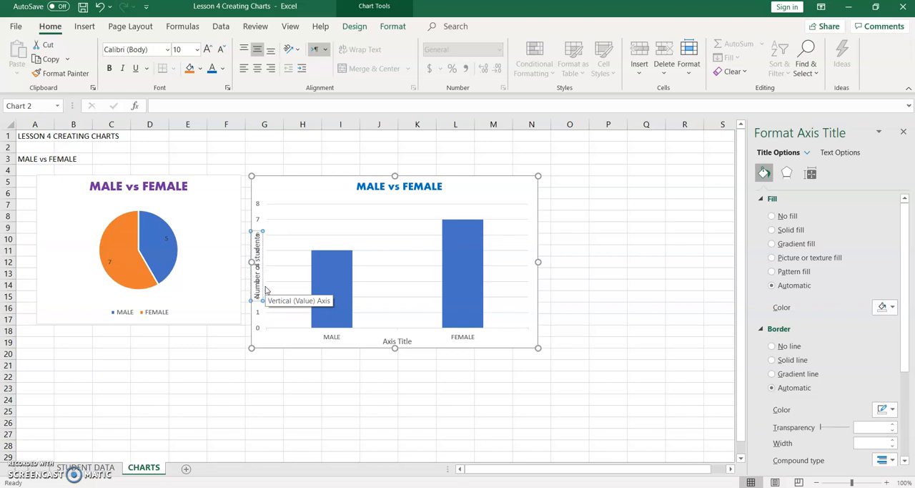
Step: Shrink the column chart's plot area from its left edge to clear the vertical axis title from the axis numbers
{"action": "left_click", "coordinate": [506, 342]}
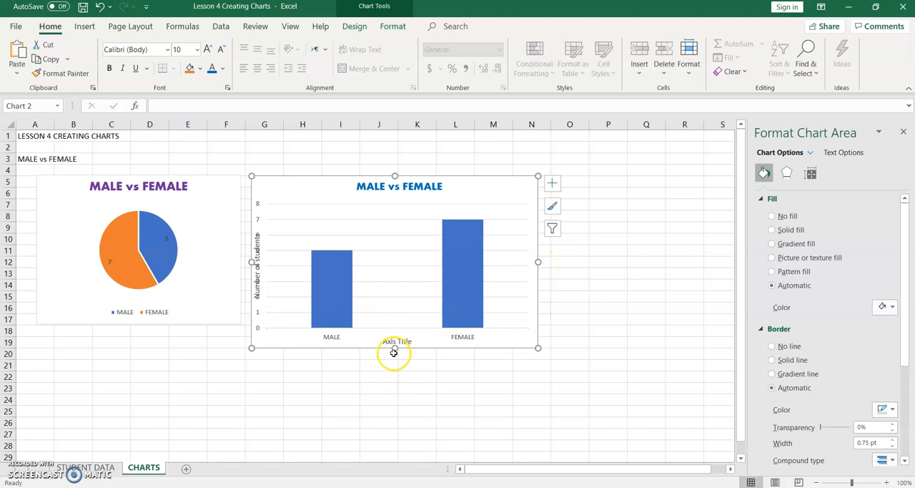
{"action": "left_click", "coordinate": [394, 306]}
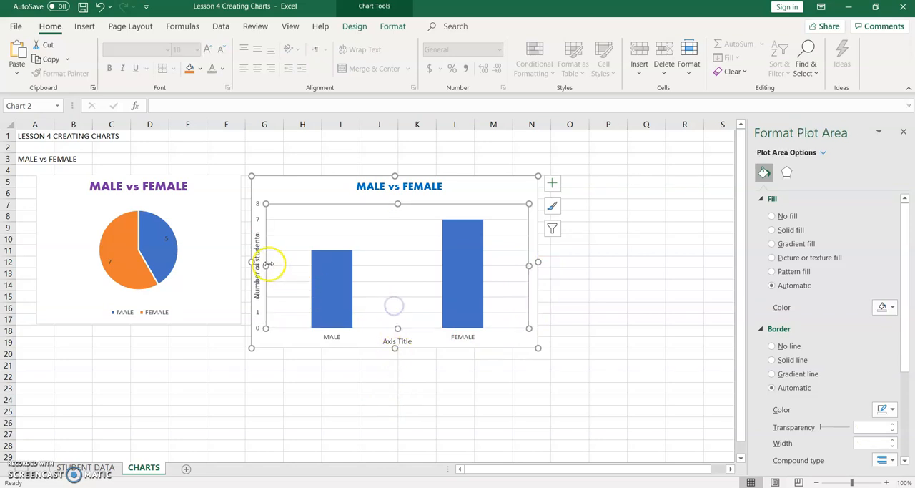
{"action": "left_click_drag", "start_coordinate": [267, 264], "coordinate": [284, 266]}
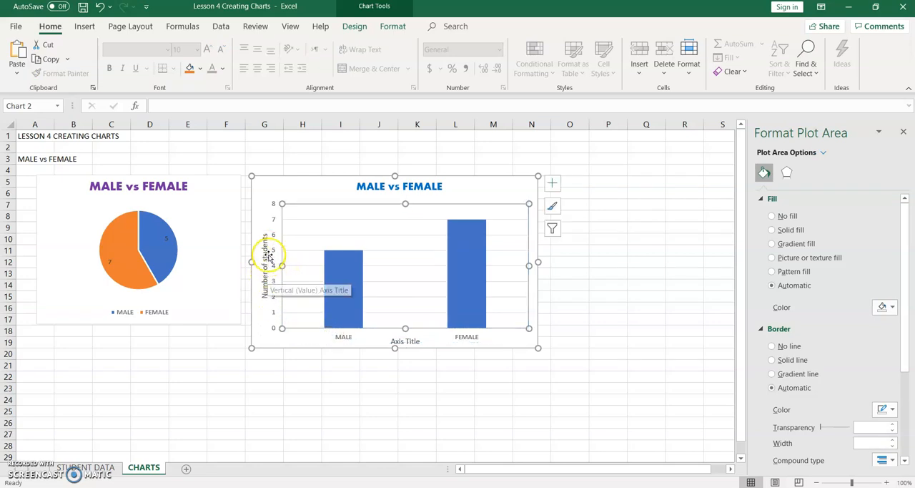
Step: Replace the column chart's horizontal axis title text with "Gender"
{"action": "left_click", "coordinate": [398, 343]}
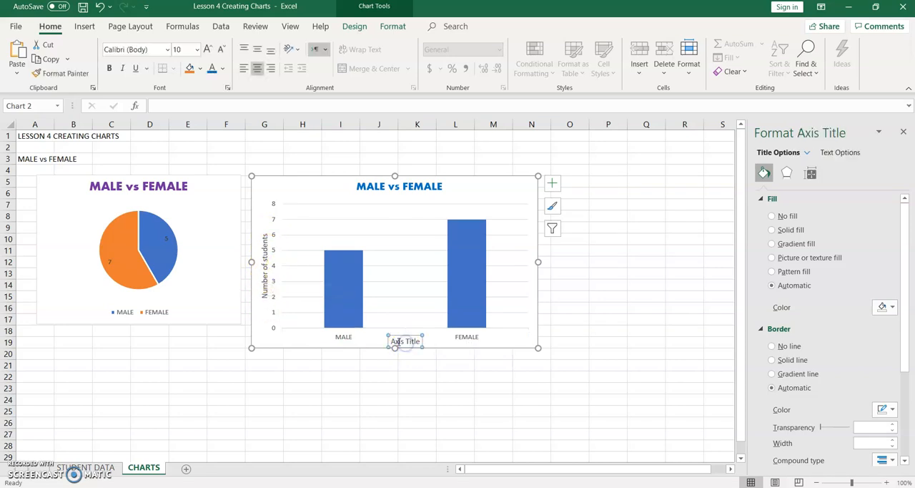
{"action": "left_click", "coordinate": [392, 341]}
{"action": "left_click_drag", "start_coordinate": [415, 343], "coordinate": [419, 344]}
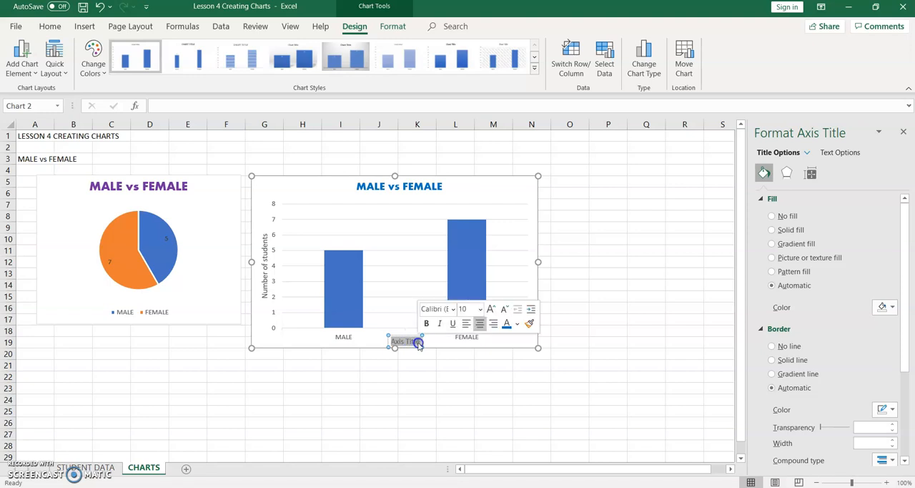
{"action": "type", "text": "Gender"}
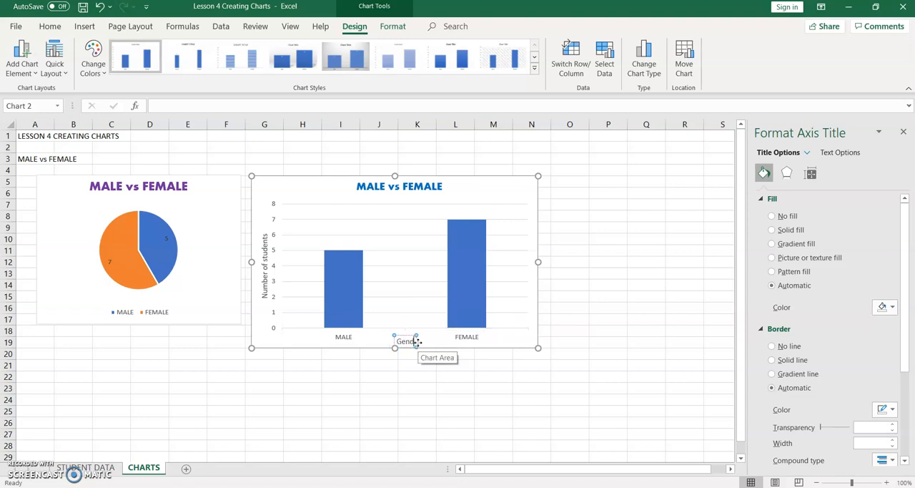
{"action": "left_click", "coordinate": [559, 339]}
Step: Add data labels and a data table to the column chart
{"action": "left_click", "coordinate": [517, 312]}
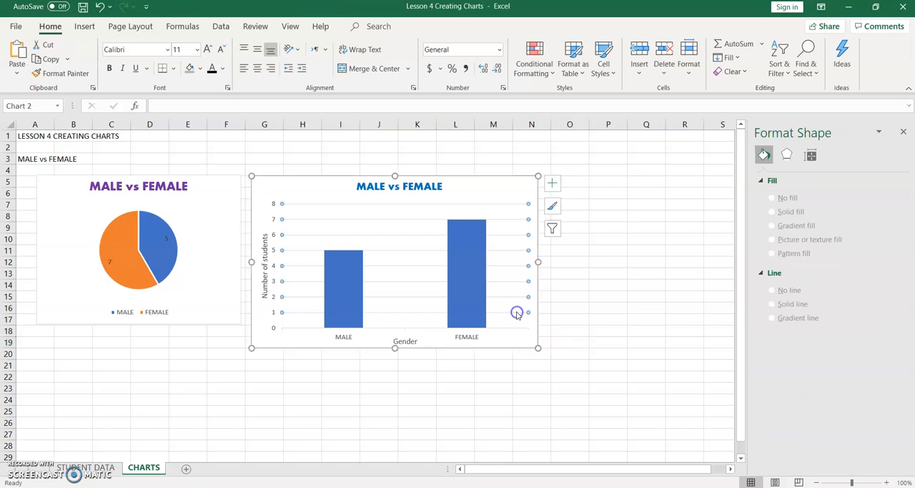
{"action": "left_click", "coordinate": [552, 186]}
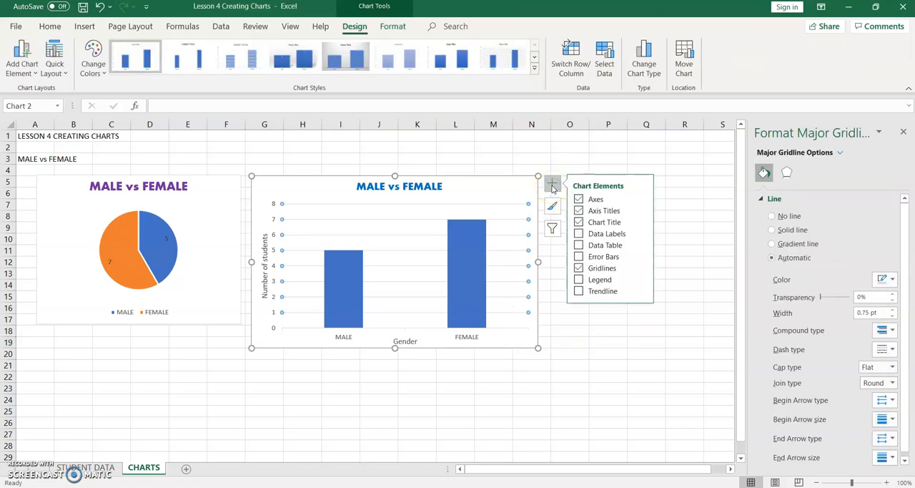
{"action": "left_click", "coordinate": [579, 235]}
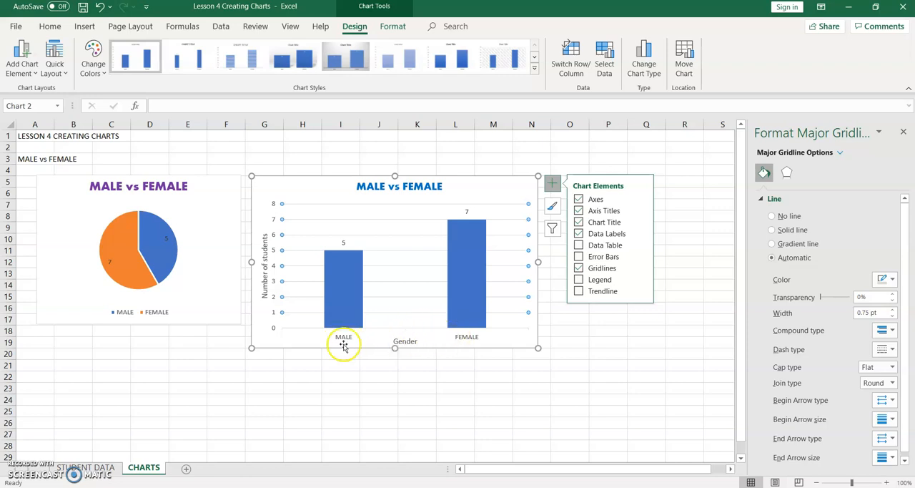
{"action": "left_click", "coordinate": [578, 245]}
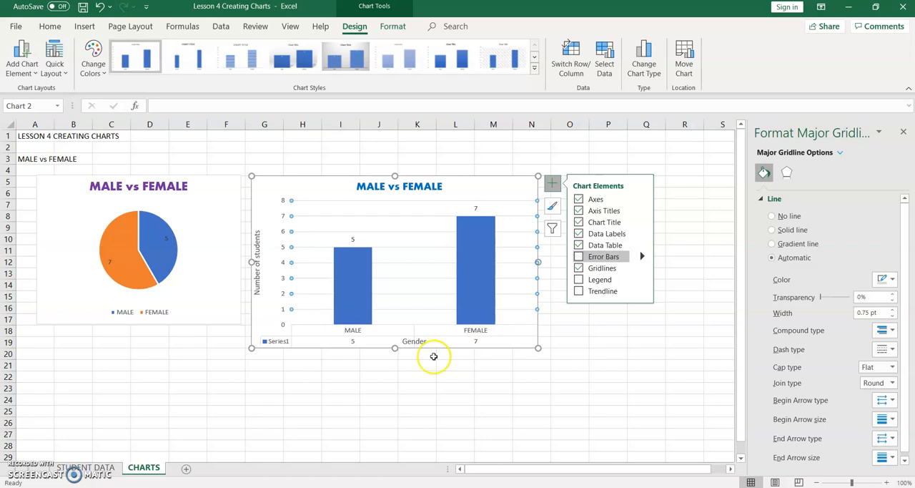
Step: Make the column chart slightly taller and shrink its plot area from the bottom and right edges, clearing the Gender title from the data table
{"action": "left_click_drag", "start_coordinate": [396, 348], "coordinate": [395, 365]}
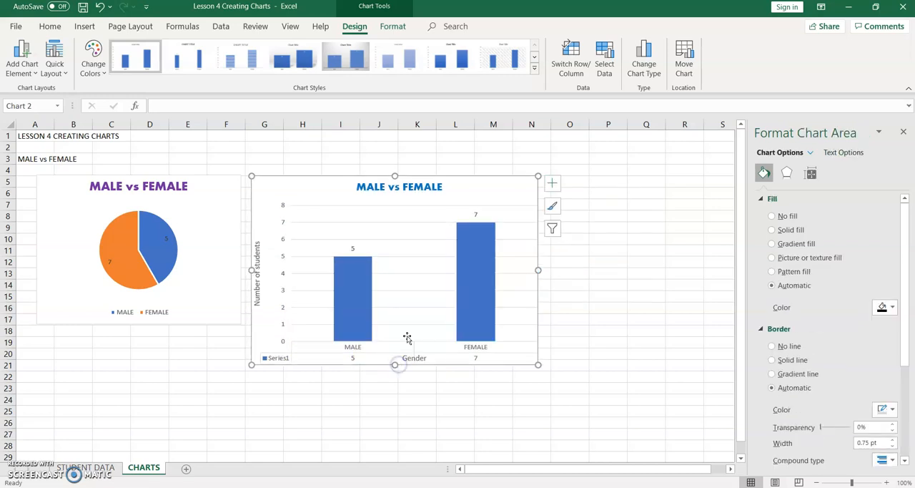
{"action": "left_click", "coordinate": [389, 230]}
{"action": "left_click_drag", "start_coordinate": [414, 341], "coordinate": [409, 316]}
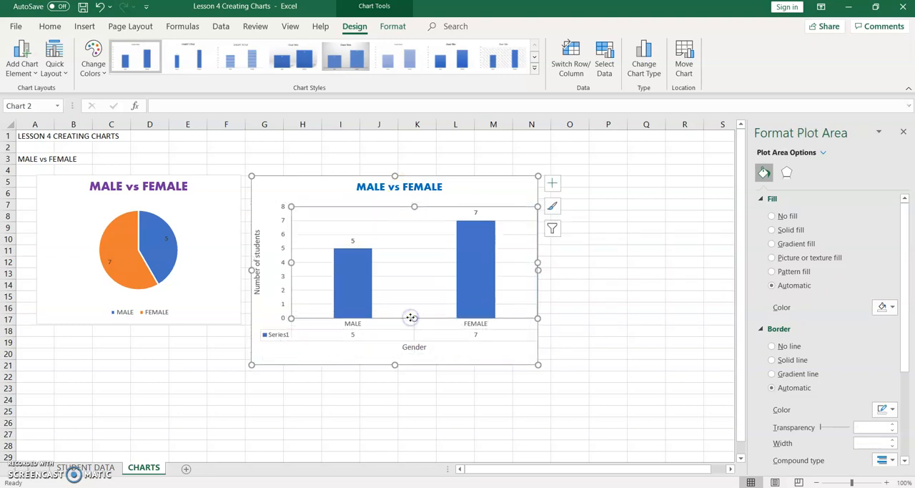
{"action": "left_click_drag", "start_coordinate": [537, 262], "coordinate": [506, 262]}
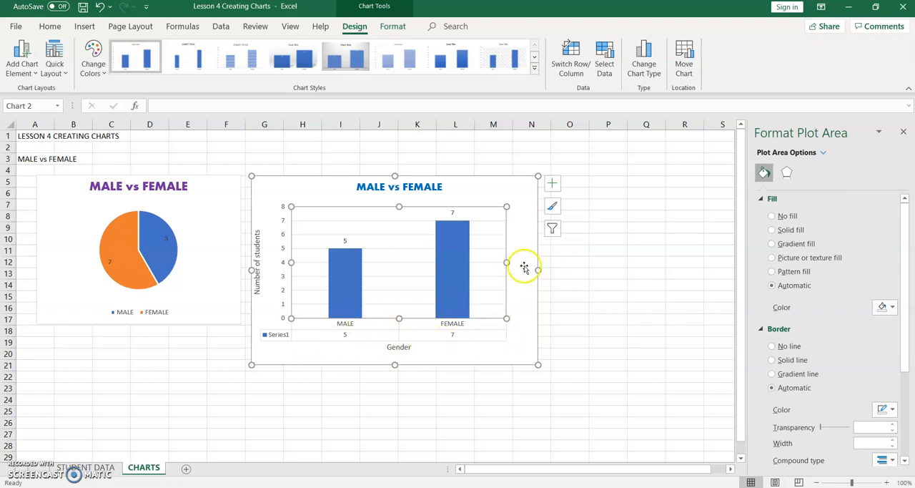
Step: Add a legend to the column chart and narrow the plot area from the right so they do not overlap
{"action": "left_click", "coordinate": [552, 184]}
{"action": "left_click", "coordinate": [634, 290]}
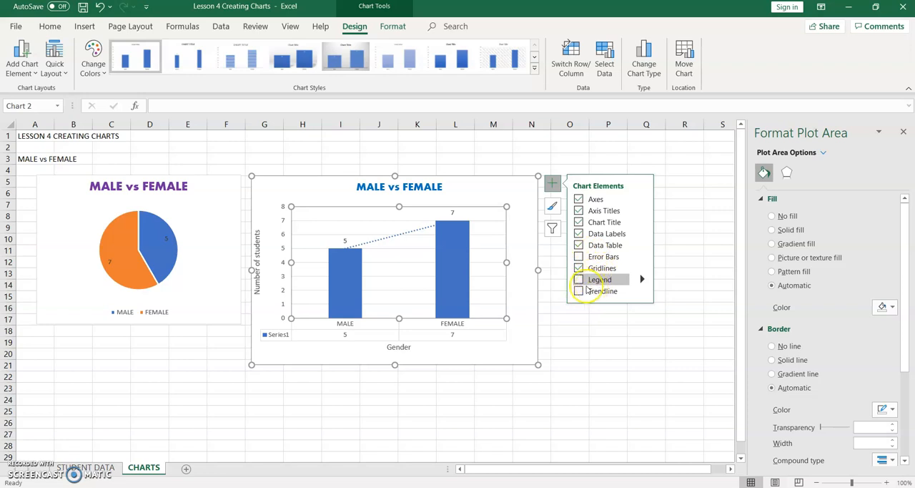
{"action": "left_click", "coordinate": [579, 281]}
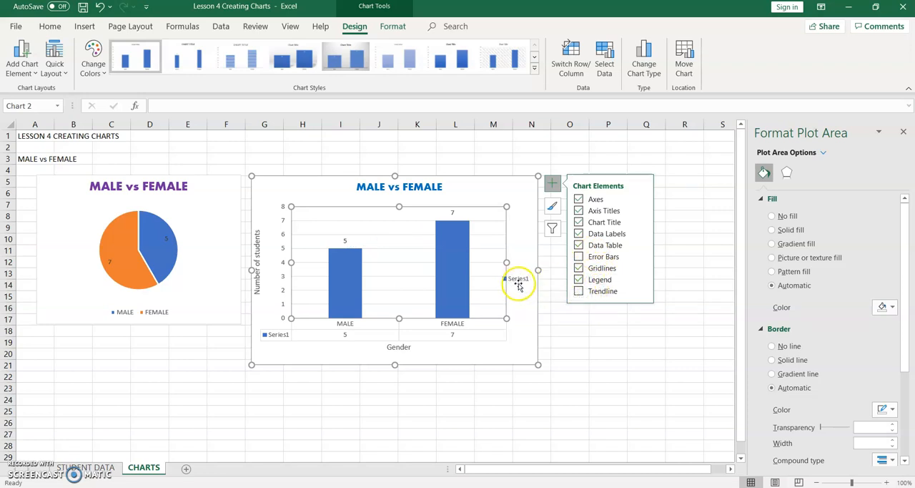
{"action": "left_click_drag", "start_coordinate": [505, 263], "coordinate": [497, 262]}
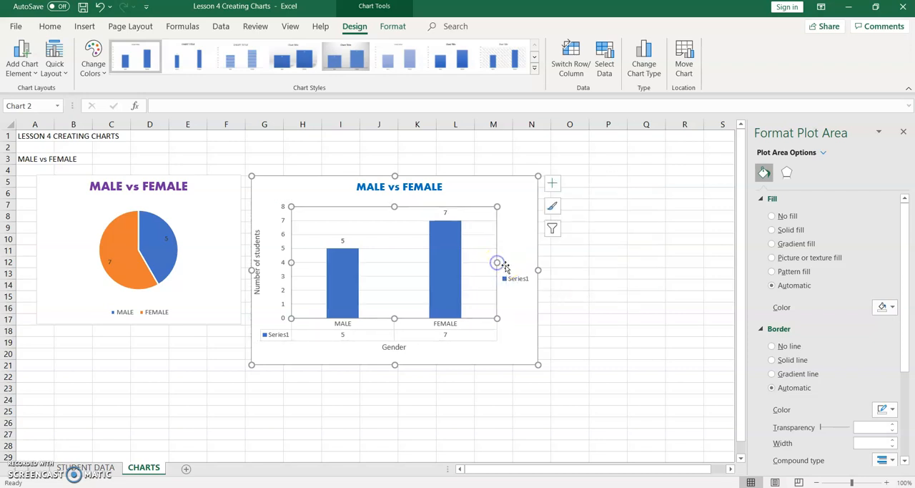
{"action": "left_click", "coordinate": [552, 186]}
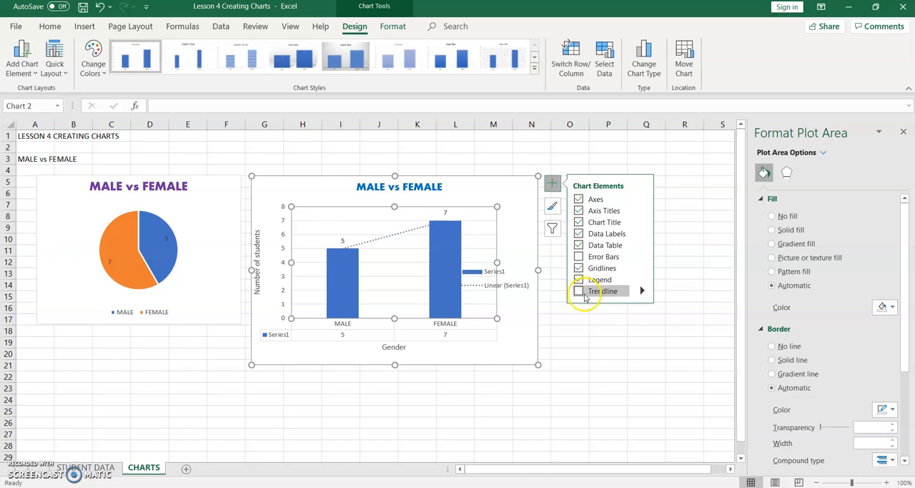
{"action": "left_click", "coordinate": [404, 355]}
{"action": "left_click", "coordinate": [393, 348]}
{"action": "left_click", "coordinate": [453, 359]}
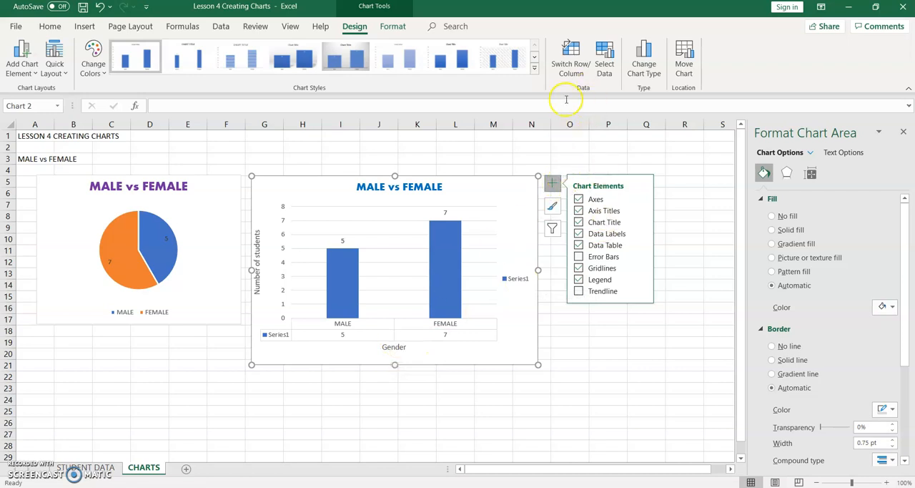
Step: Name the column chart's data series from the GENDER heading cell J2:K2 on the STUDENT DATA sheet
{"action": "left_click", "coordinate": [605, 75]}
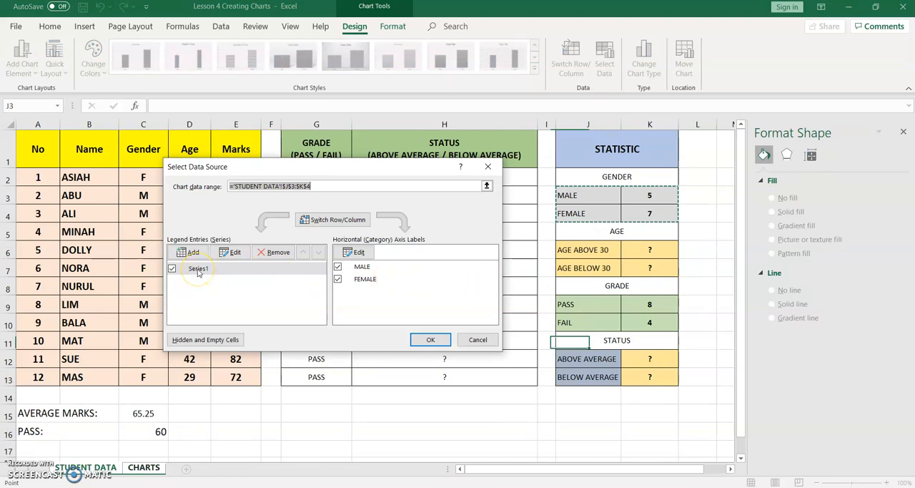
{"action": "left_click", "coordinate": [232, 251]}
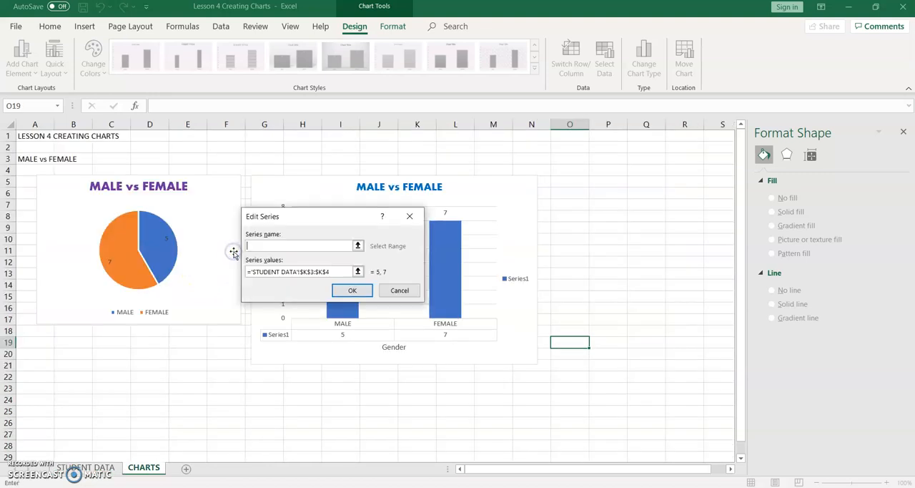
{"action": "left_click", "coordinate": [263, 245]}
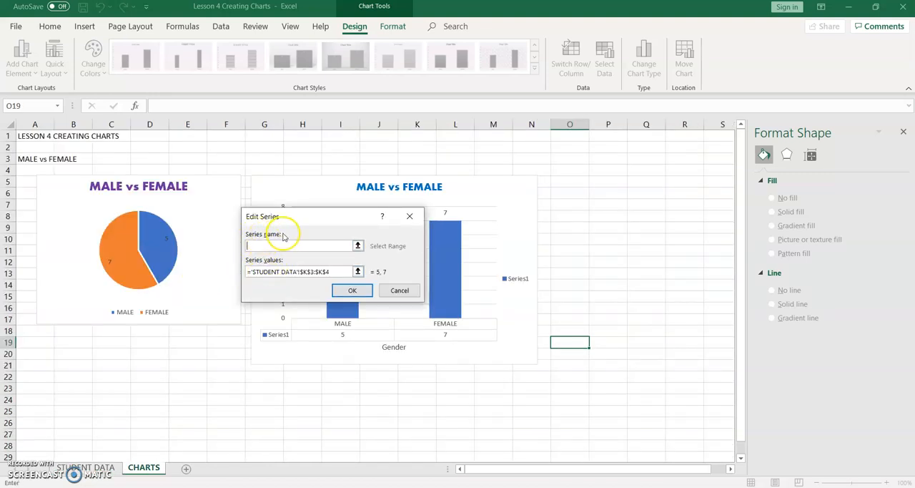
{"action": "left_click", "coordinate": [100, 465]}
{"action": "left_click", "coordinate": [635, 180]}
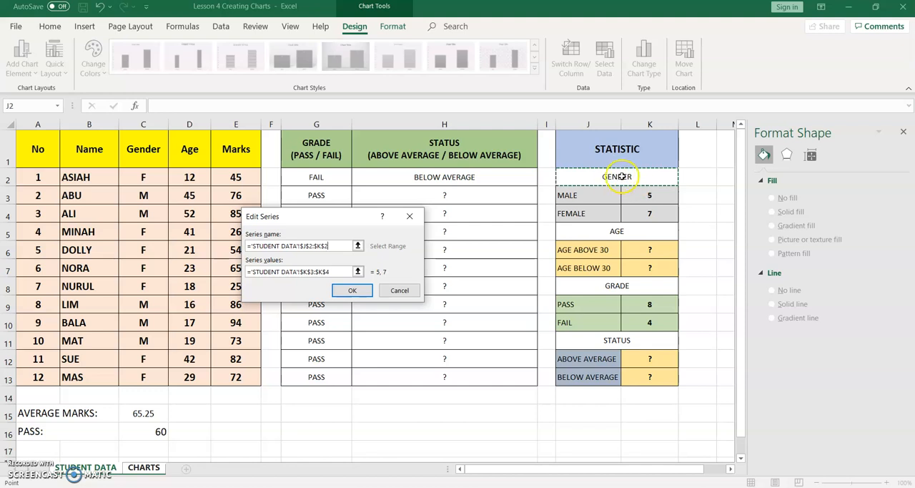
{"action": "left_click", "coordinate": [358, 291]}
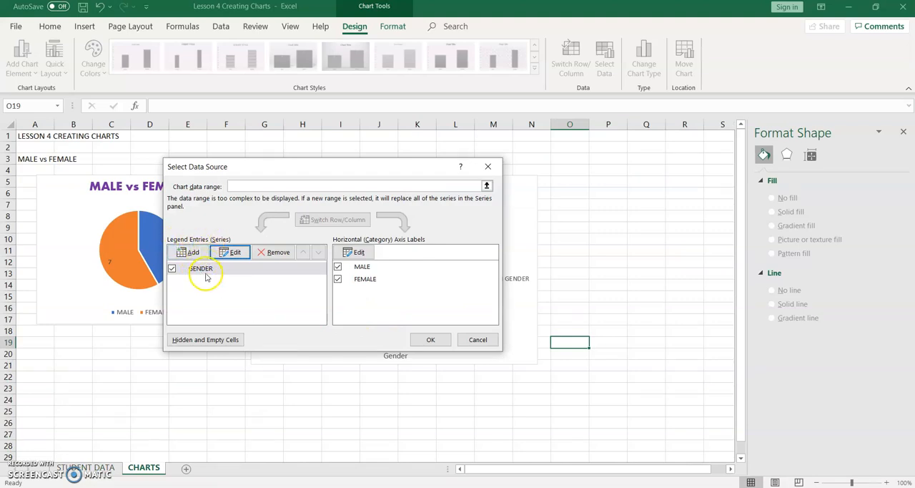
{"action": "left_click", "coordinate": [431, 340]}
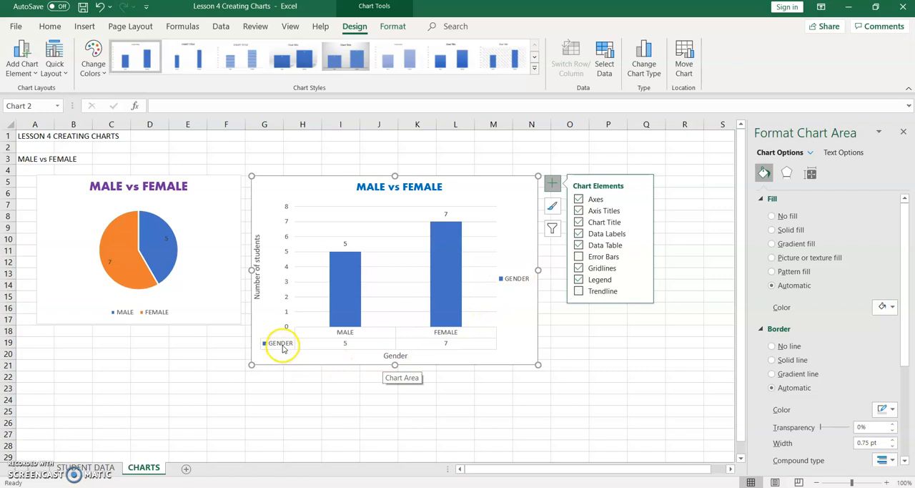
Step: Delete the Gender horizontal axis title from the column chart
{"action": "left_click", "coordinate": [394, 356]}
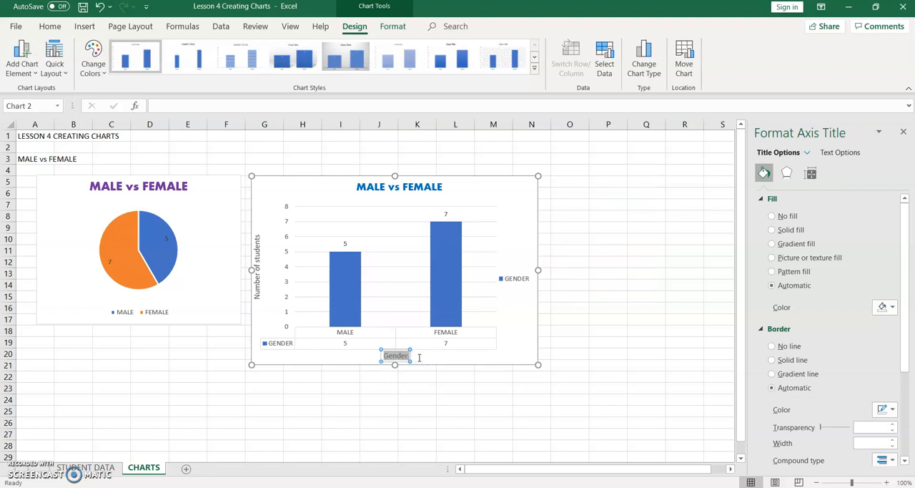
{"action": "key", "text": "BackSpace"}
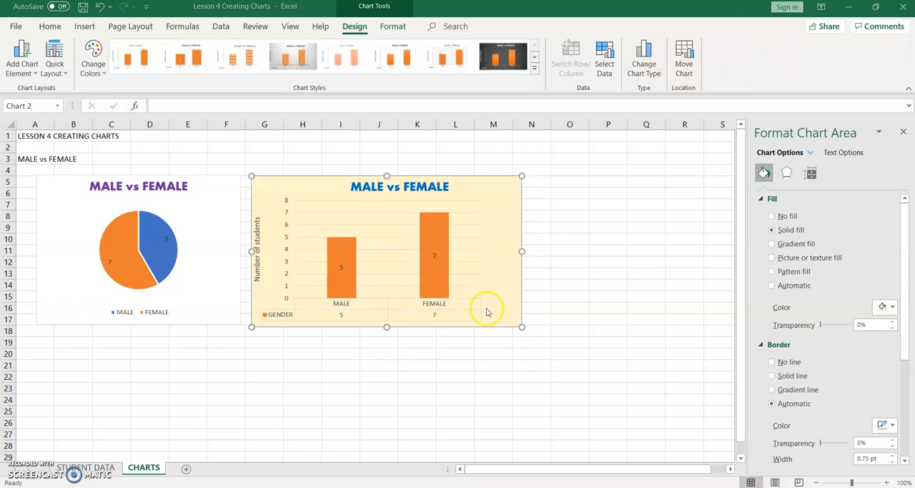
Step: Try light orange and gold theme colours as the solid fill of the column chart's area
{"action": "left_click", "coordinate": [508, 315]}
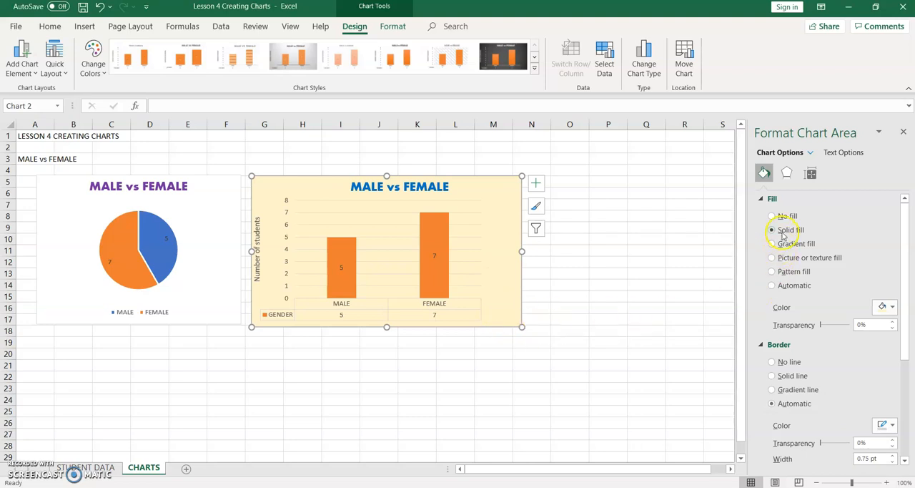
{"action": "left_click", "coordinate": [892, 308]}
{"action": "left_click", "coordinate": [872, 362]}
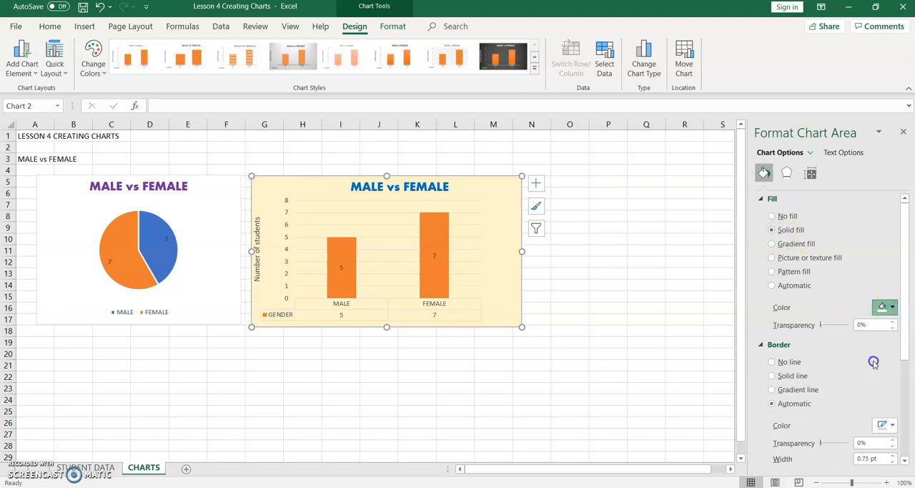
{"action": "left_click", "coordinate": [890, 318]}
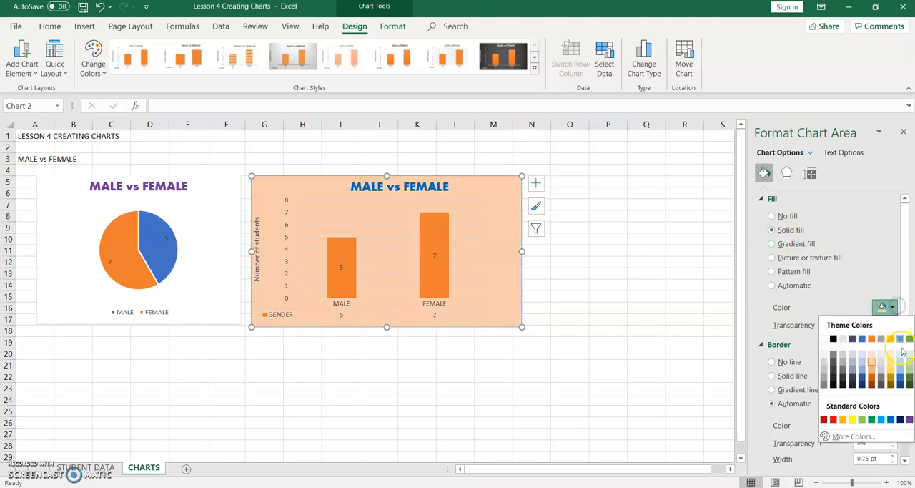
{"action": "left_click", "coordinate": [890, 338]}
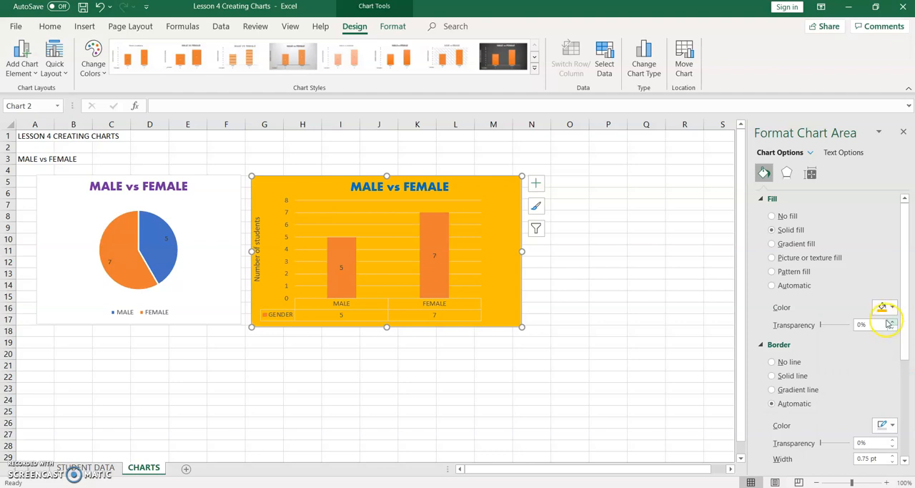
Step: Set the column chart area's solid fill to a light blue theme colour
{"action": "left_click", "coordinate": [892, 307]}
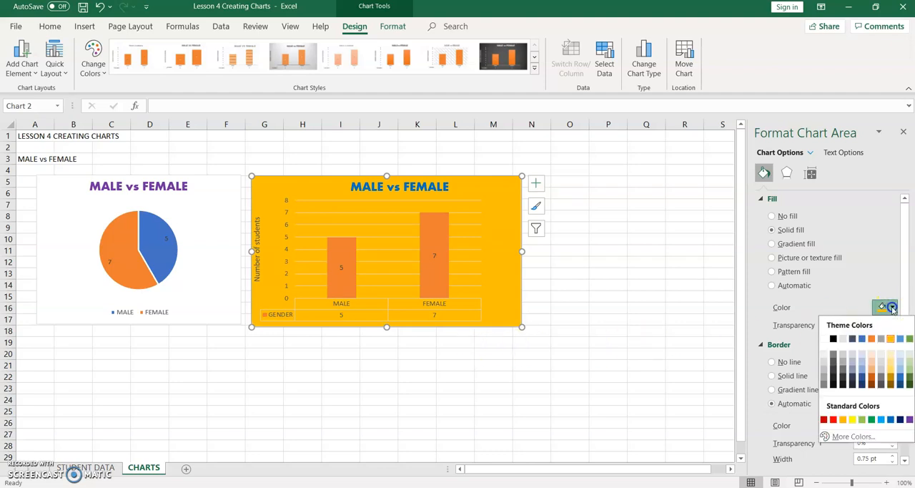
{"action": "left_click", "coordinate": [898, 371]}
Step: Remove the gridlines from the column chart, try its legend on and switch it back off
{"action": "left_click", "coordinate": [476, 272]}
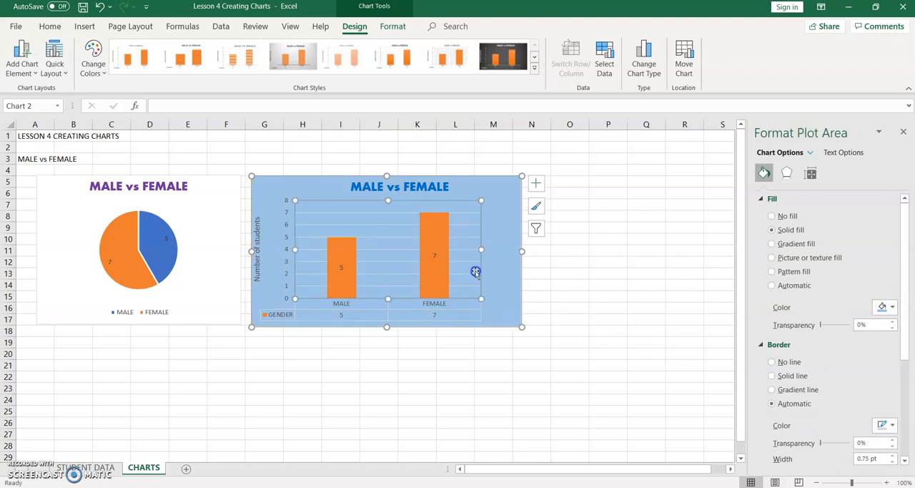
{"action": "left_click", "coordinate": [535, 184]}
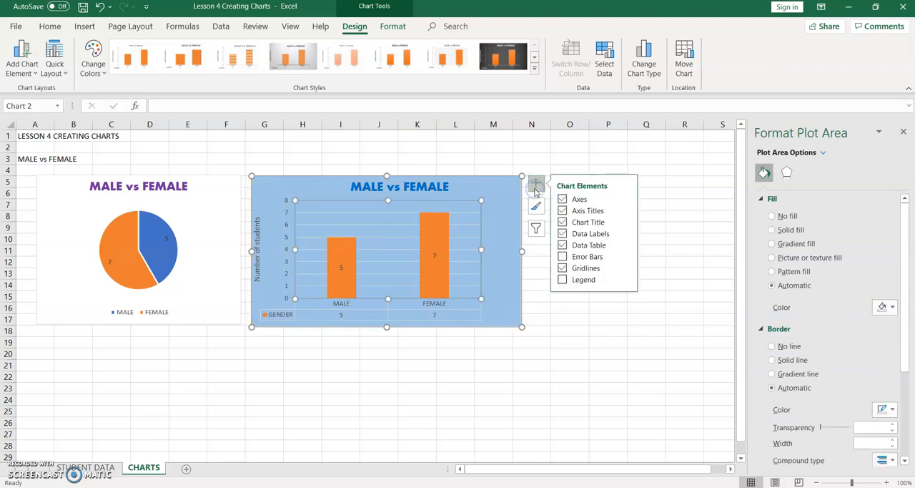
{"action": "left_click", "coordinate": [562, 269]}
{"action": "left_click", "coordinate": [562, 279]}
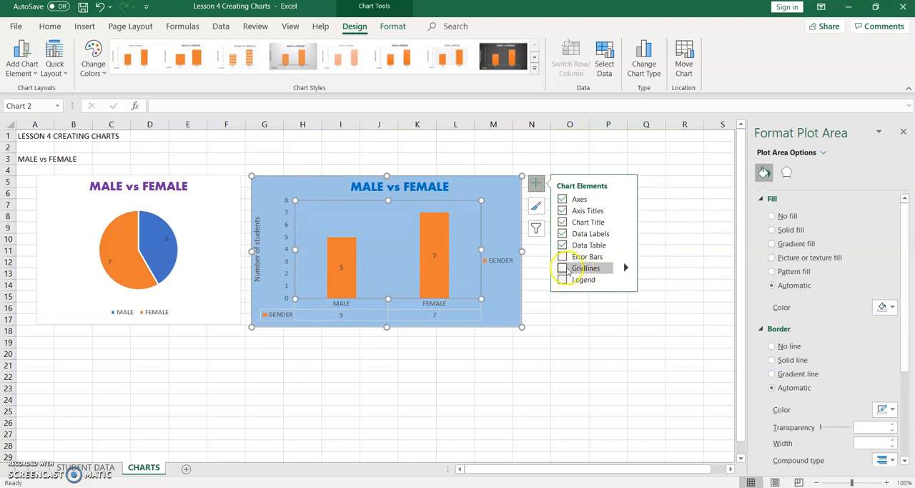
{"action": "left_click", "coordinate": [562, 279]}
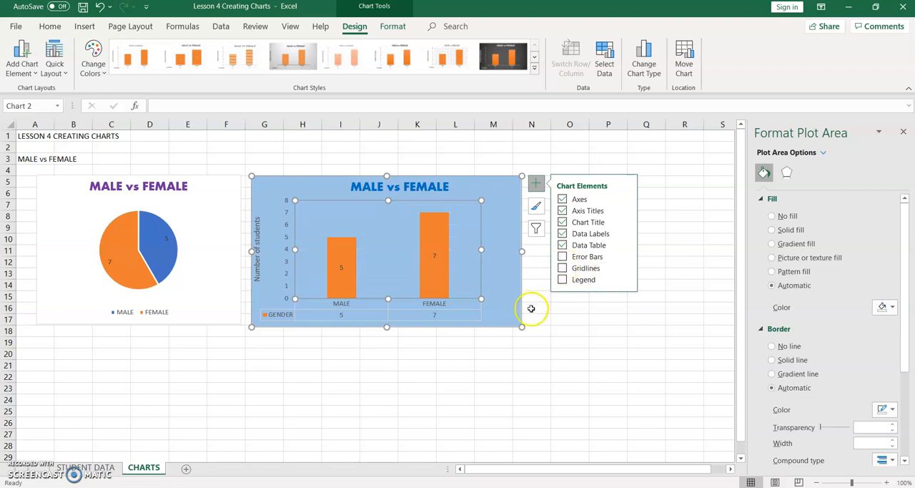
{"action": "left_click", "coordinate": [559, 320]}
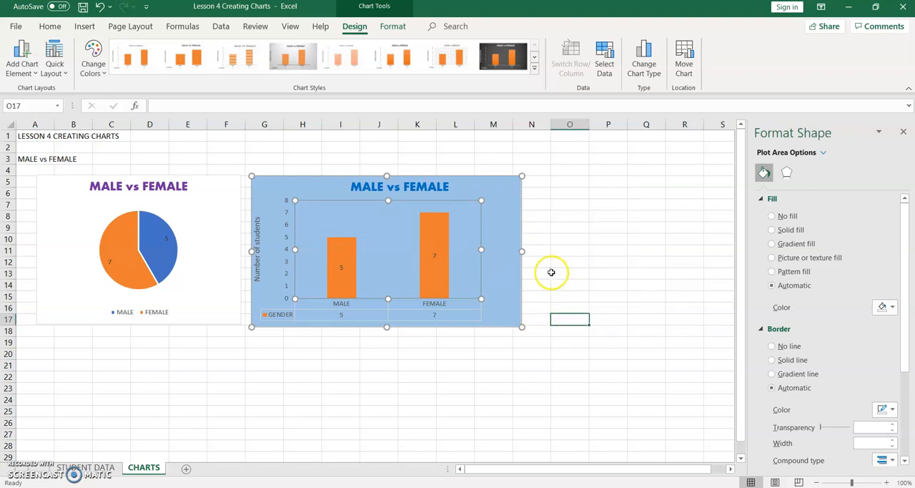
{"action": "left_click", "coordinate": [552, 273]}
{"action": "left_click", "coordinate": [507, 314]}
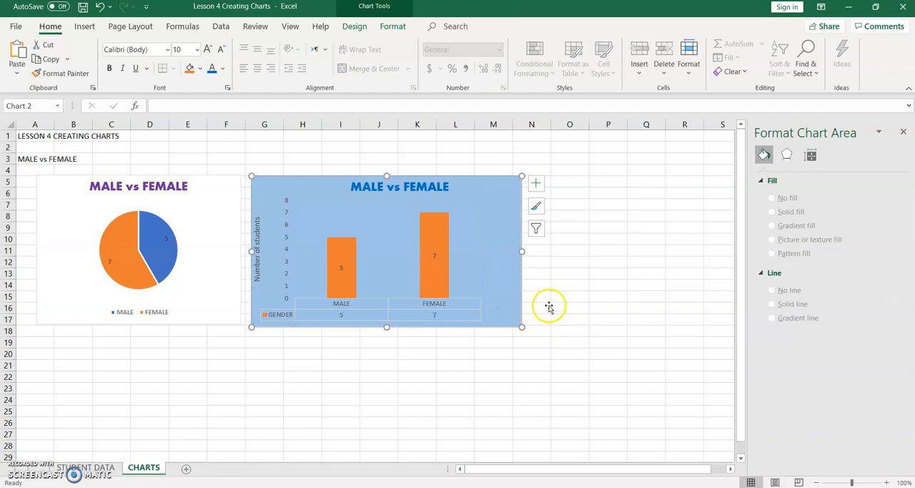
{"action": "left_click", "coordinate": [213, 258]}
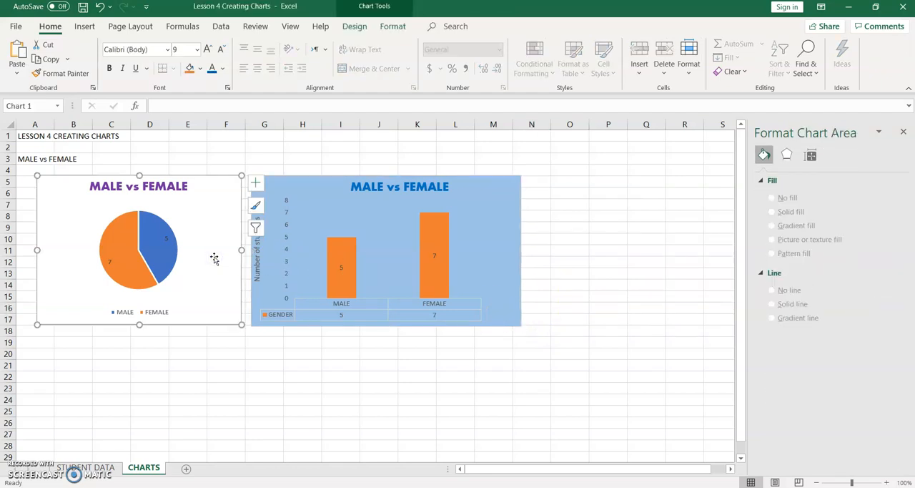
{"action": "left_click", "coordinate": [479, 236]}
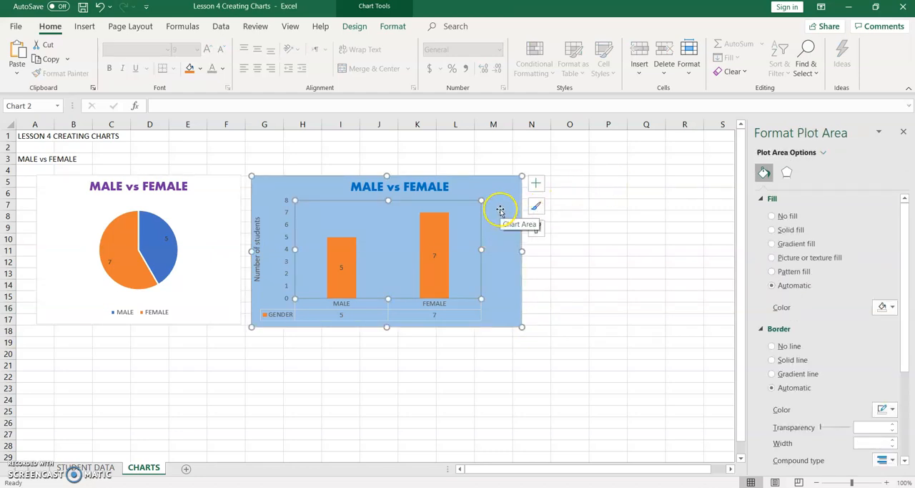
{"action": "left_click", "coordinate": [567, 282]}
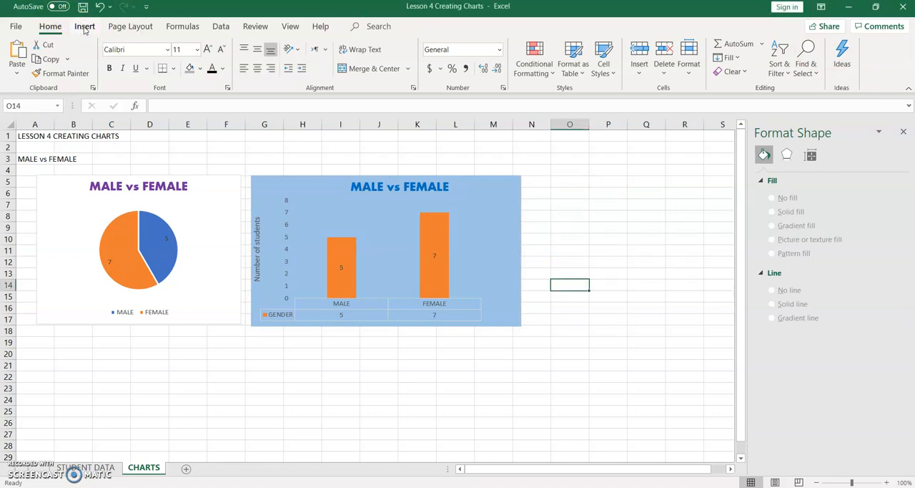
Step: Examine the chart types available for insertion, including scatter, statistical, hierarchy, column and bar, and pie charts
{"action": "left_click", "coordinate": [84, 27]}
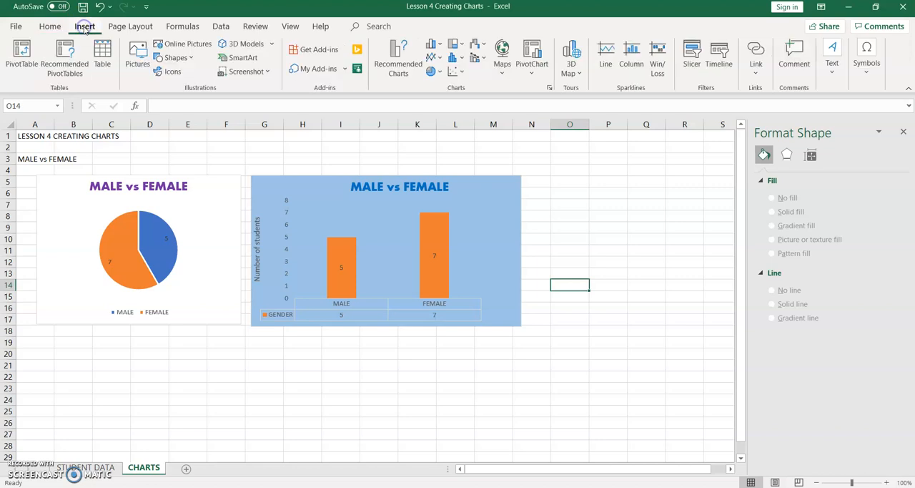
{"action": "left_click", "coordinate": [461, 72]}
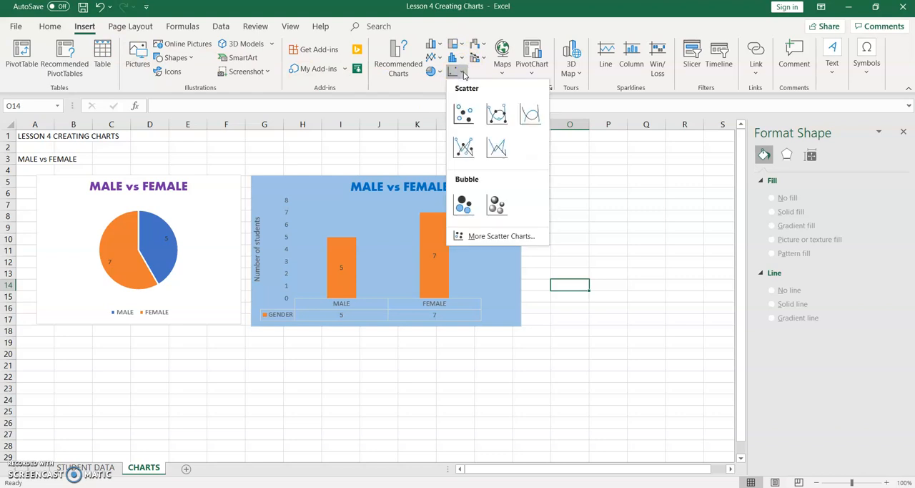
{"action": "left_click", "coordinate": [469, 63]}
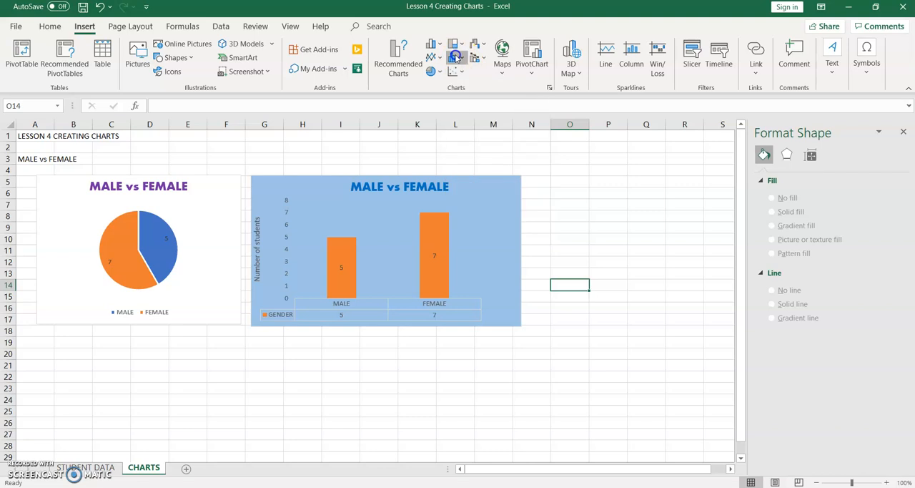
{"action": "left_click", "coordinate": [456, 57]}
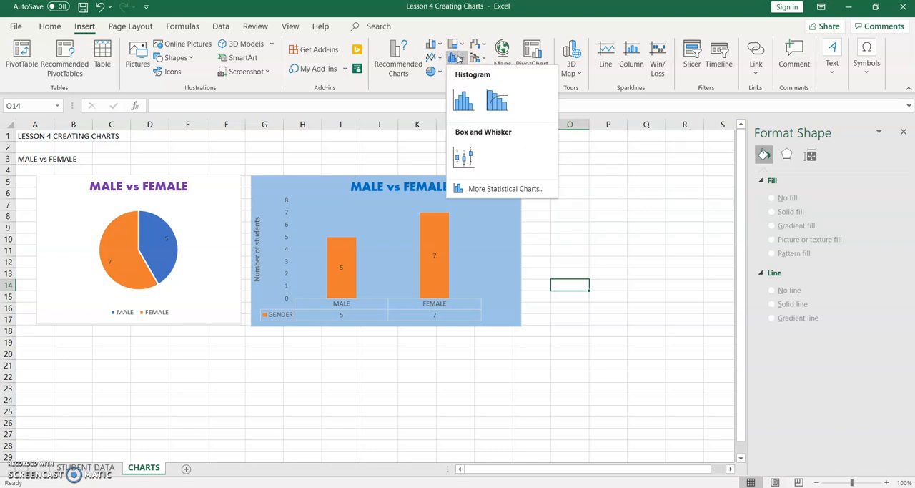
{"action": "left_click", "coordinate": [456, 44]}
{"action": "left_click", "coordinate": [457, 46]}
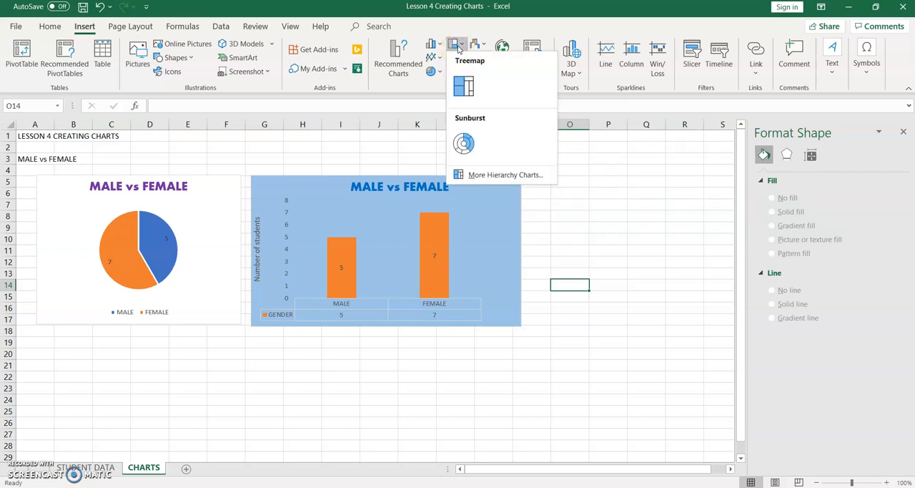
{"action": "left_click", "coordinate": [438, 46]}
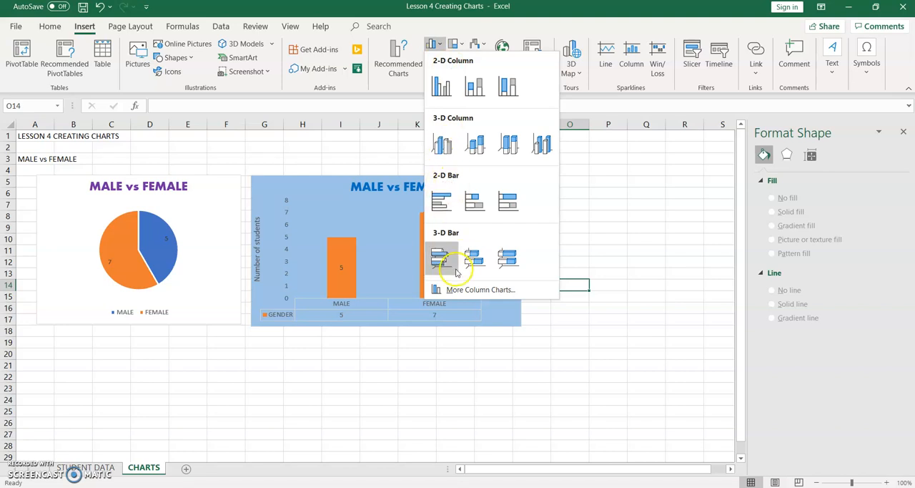
{"action": "left_click", "coordinate": [418, 81]}
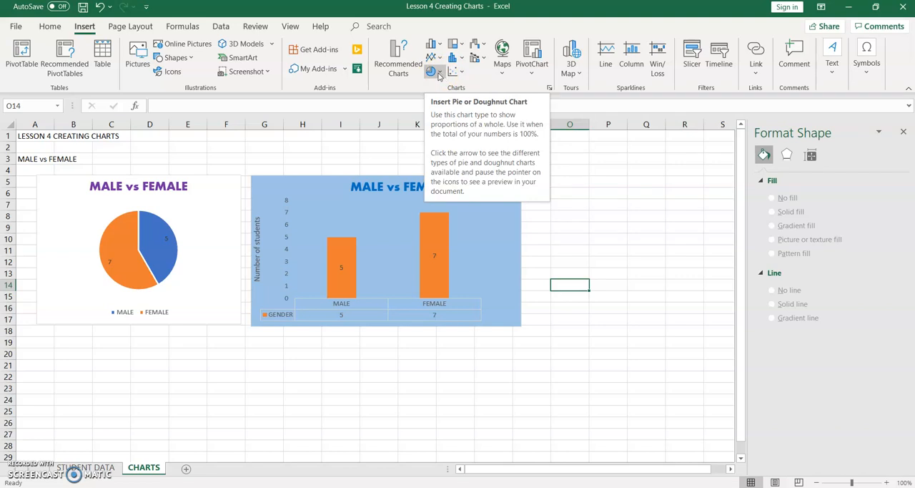
{"action": "left_click", "coordinate": [457, 58]}
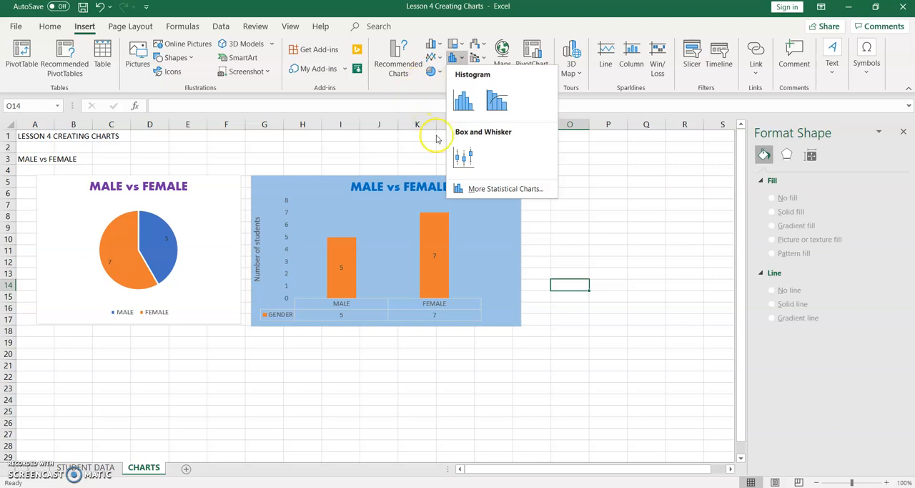
{"action": "left_click", "coordinate": [536, 233]}
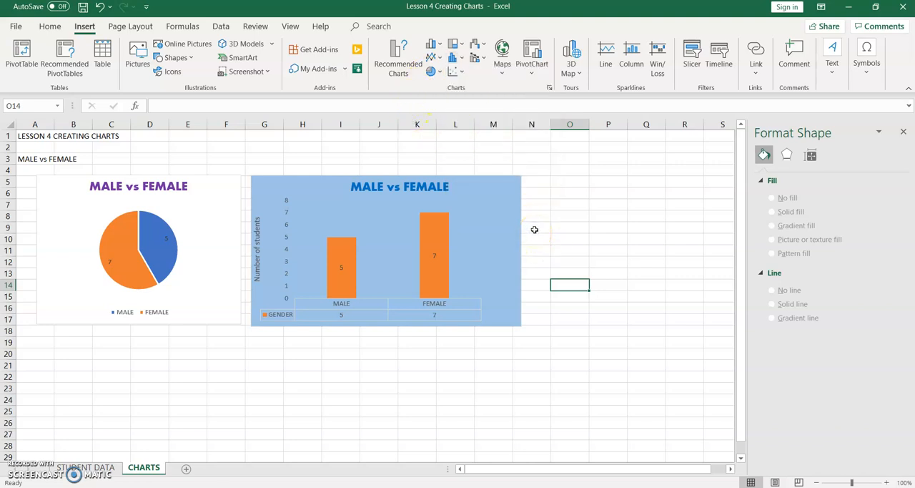